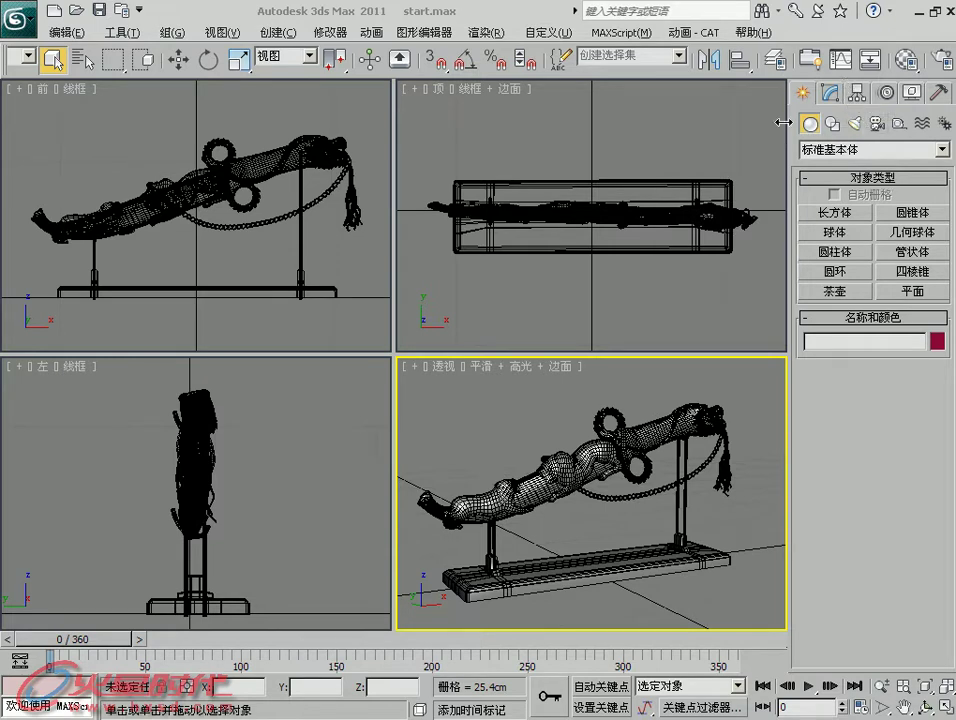
# Float the command panel, drag it top-left, and dock it on the window's left side
pyautogui.rightClick(830, 91)
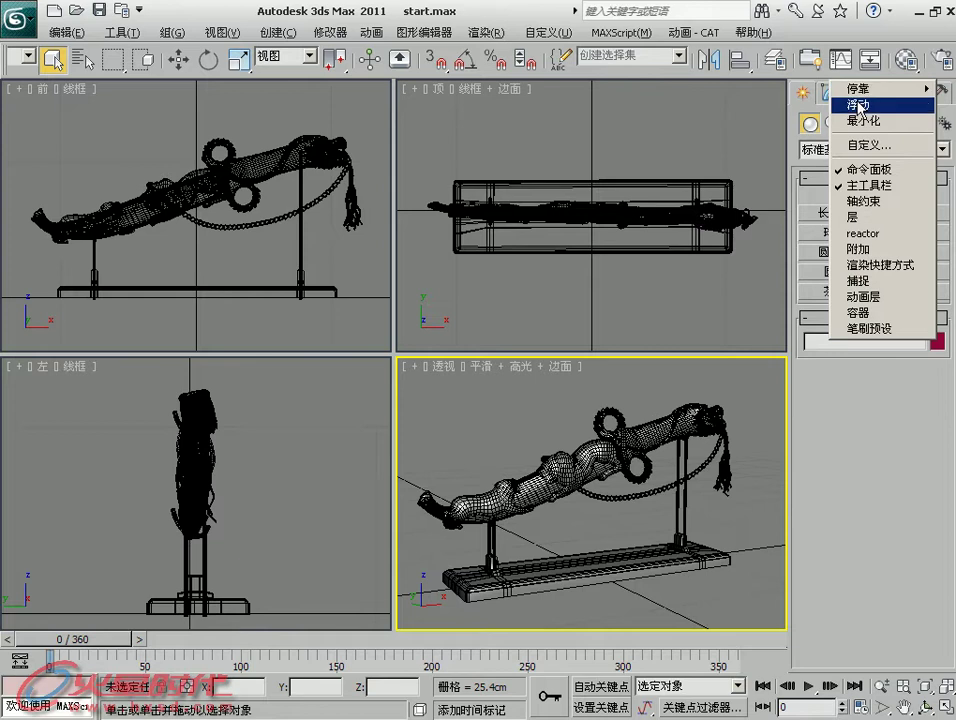
pyautogui.click(856, 104)
pyautogui.moveTo(735, 188); pyautogui.dragTo(488, 50)
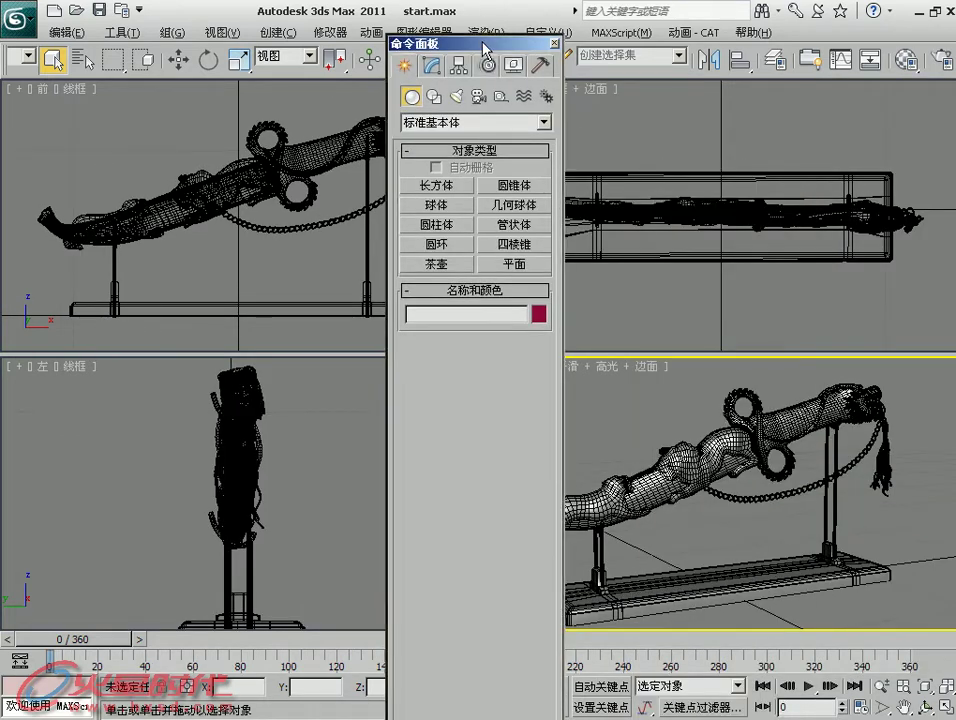
pyautogui.moveTo(489, 37)
pyautogui.mouseDown()
pyautogui.moveTo(410, 28)
pyautogui.moveTo(506, 34)
pyautogui.moveTo(496, 36)
pyautogui.mouseUp()
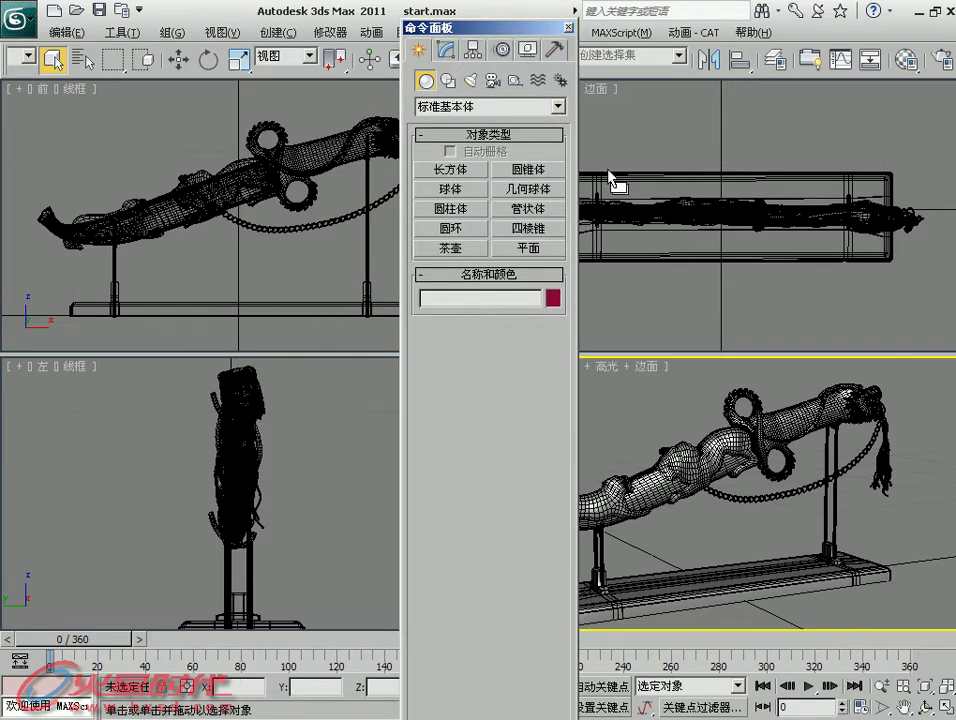
pyautogui.rightClick(503, 33)
pyautogui.moveTo(540, 41)
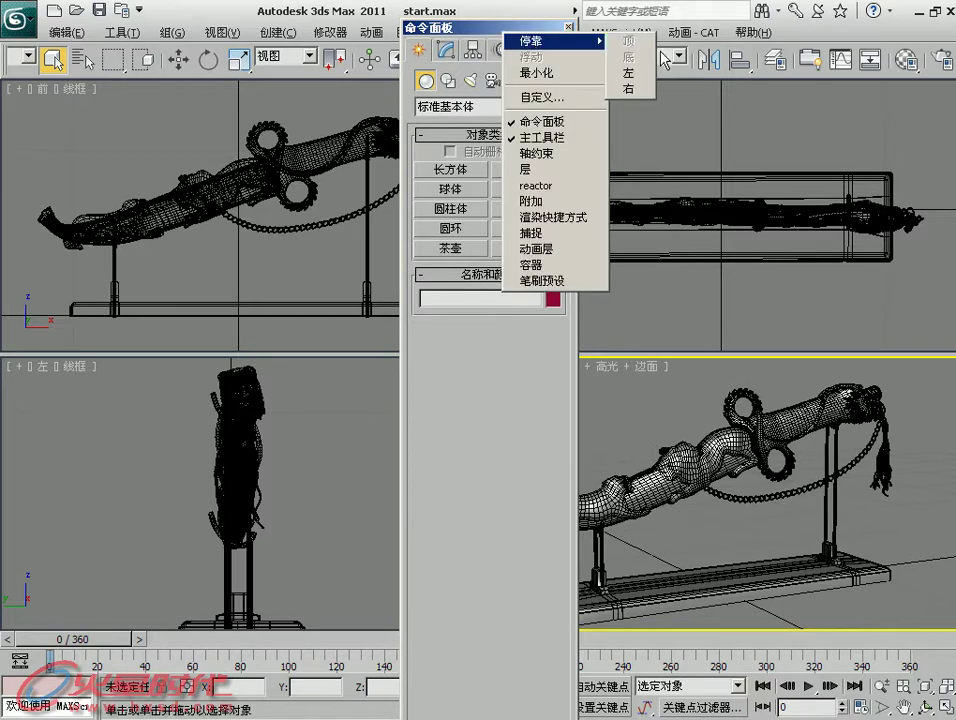
pyautogui.click(628, 73)
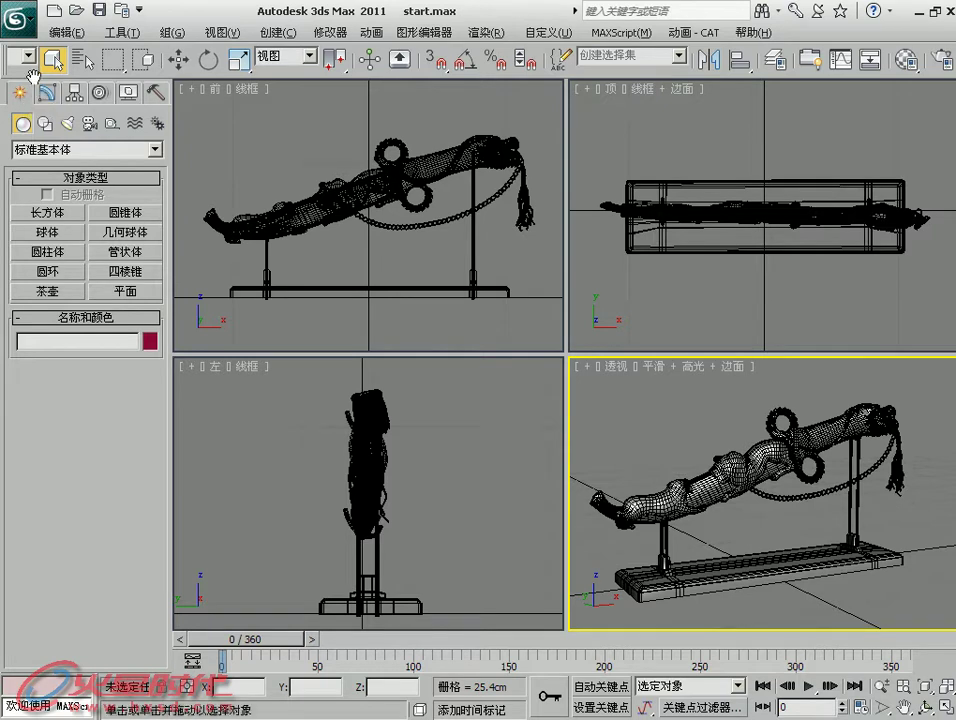
# Hide the main toolbar, restore it with Alt+6, and dock it at the top
pyautogui.rightClick(33, 75)
pyautogui.click(95, 196)
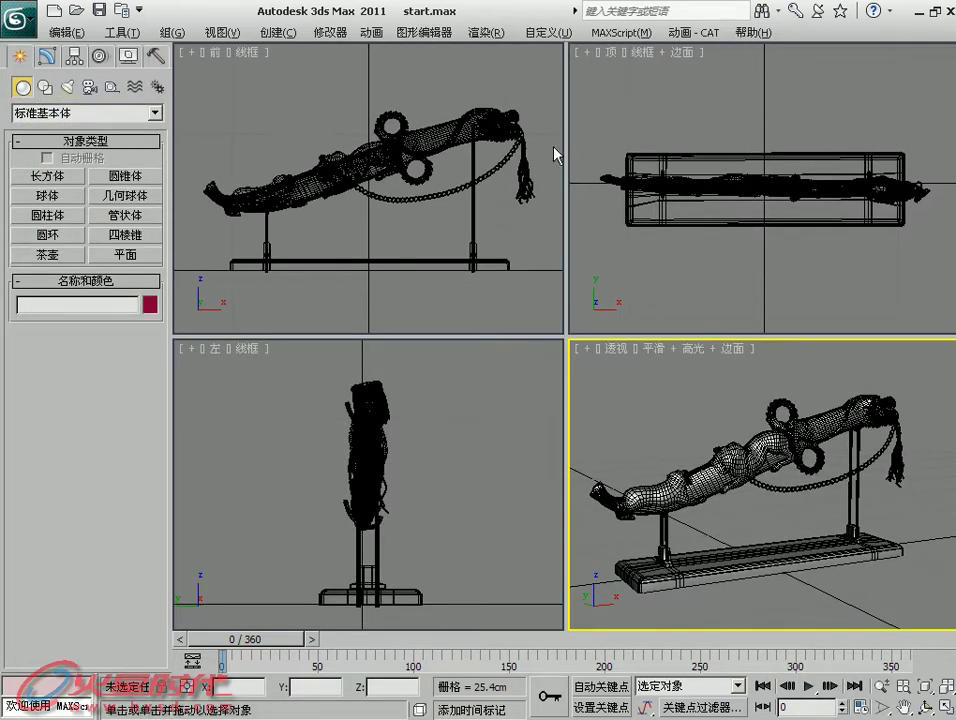
pyautogui.hotkey('alt', '6')
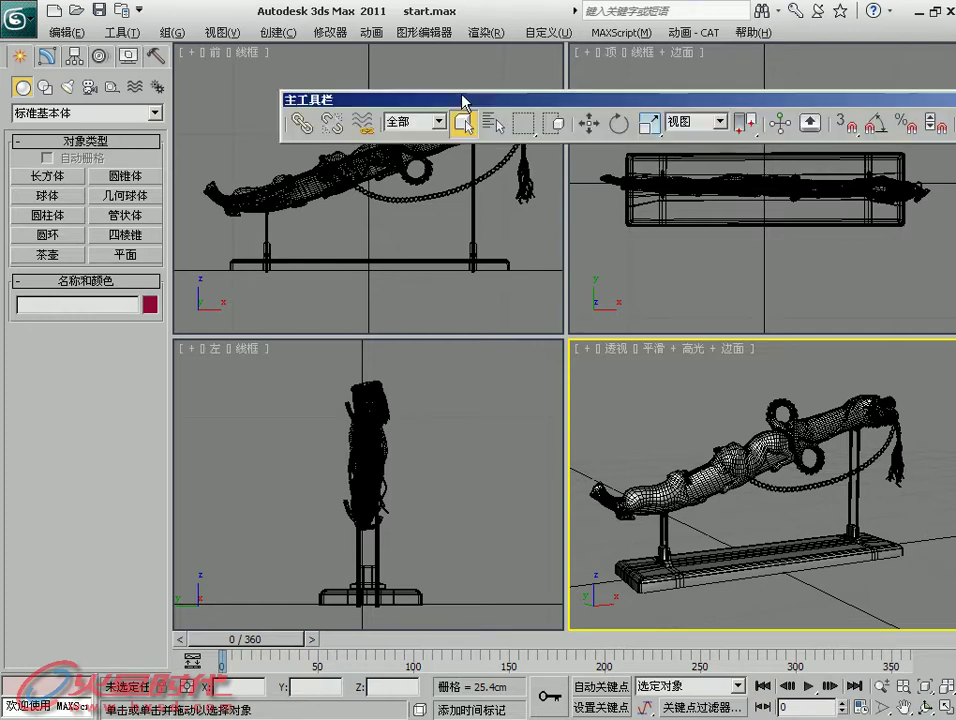
pyautogui.rightClick(461, 100)
pyautogui.moveTo(505, 109)
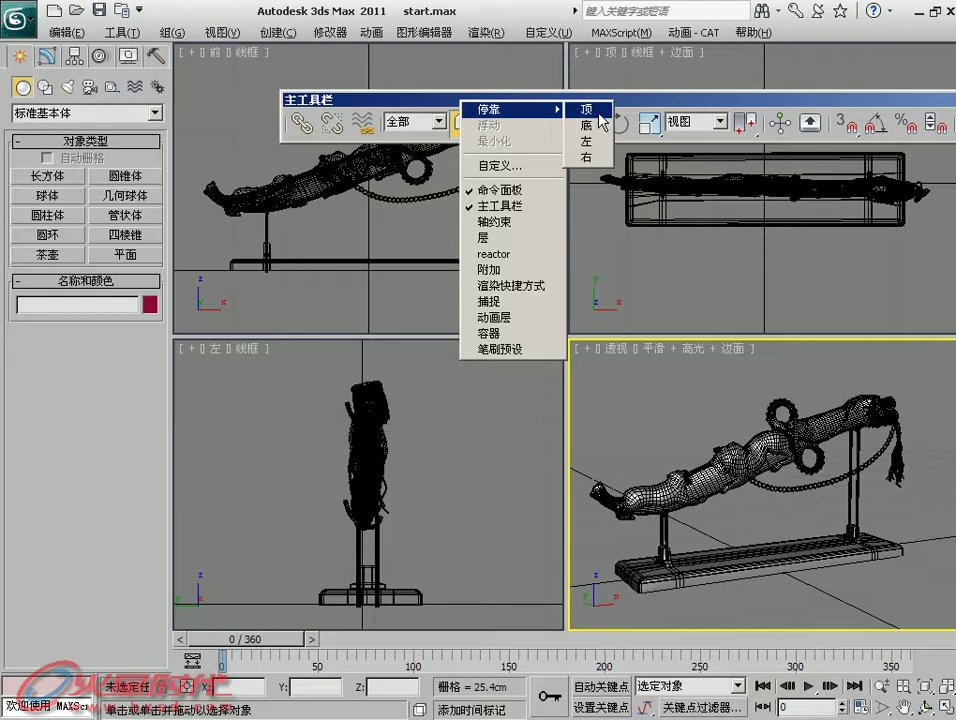
pyautogui.click(598, 112)
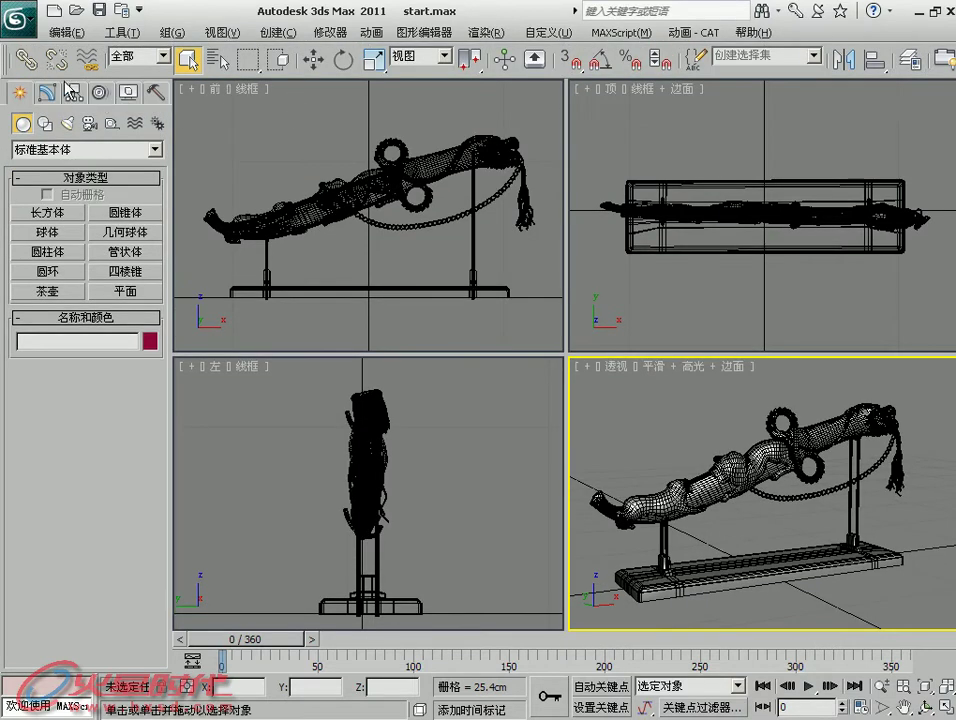
# Float the command panel and dock it back on the right side
pyautogui.rightClick(62, 80)
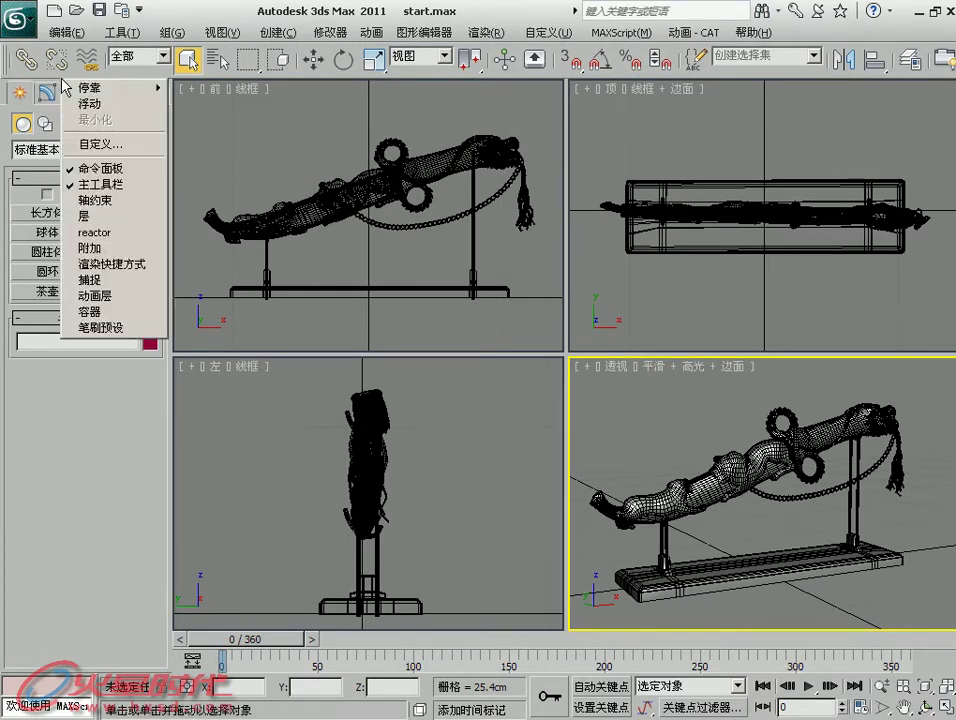
pyautogui.rightClick(57, 80)
pyautogui.moveTo(88, 88)
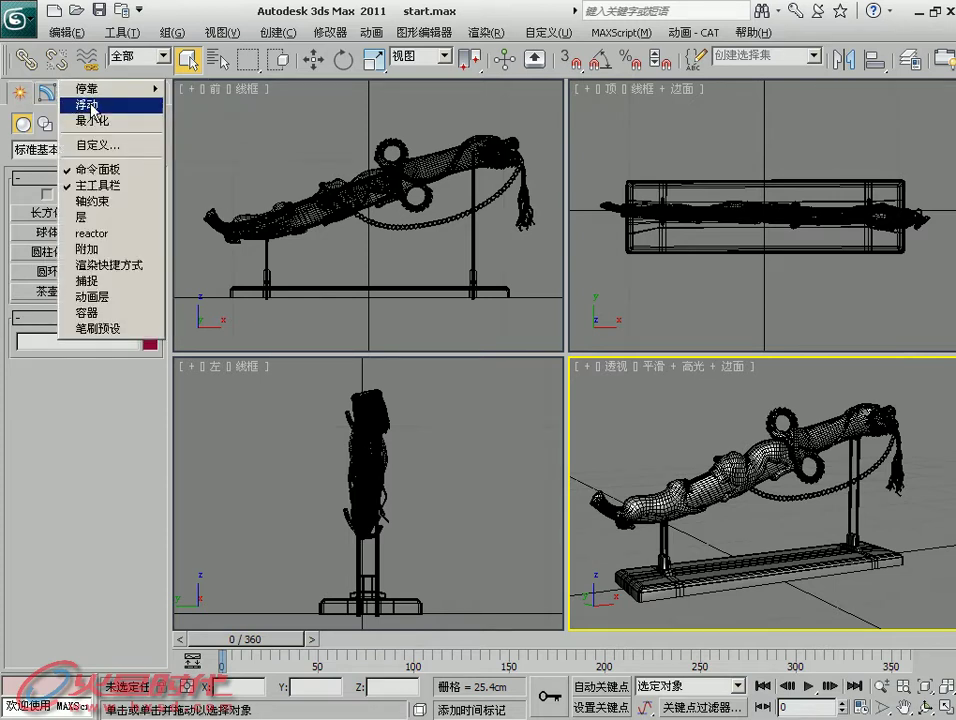
pyautogui.click(91, 105)
pyautogui.moveTo(465, 40); pyautogui.dragTo(465, 103)
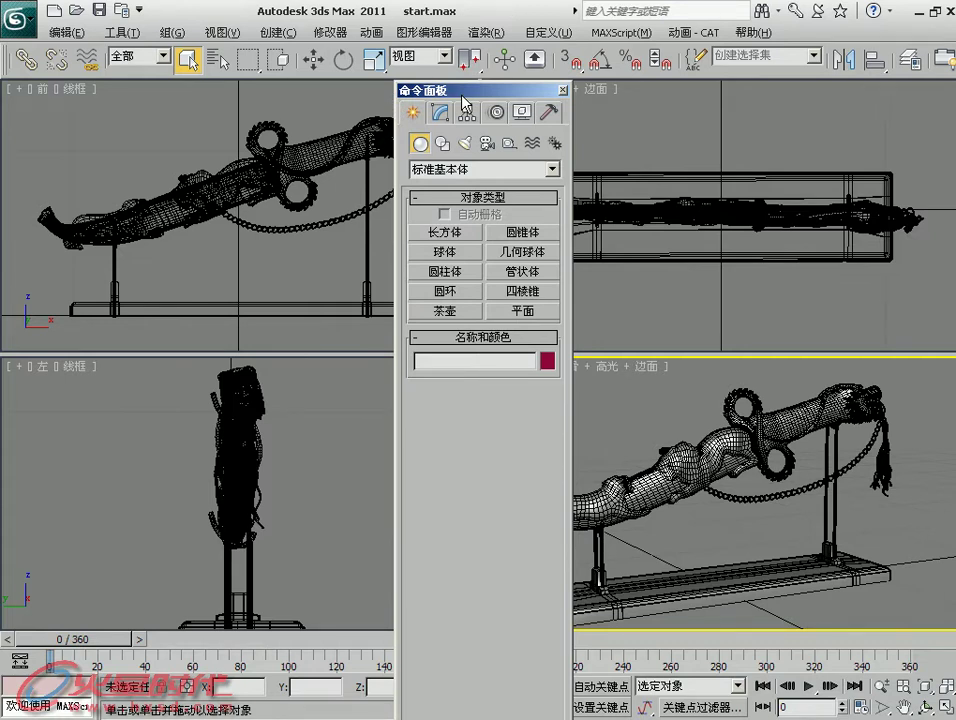
pyautogui.rightClick(472, 97)
pyautogui.moveTo(522, 99)
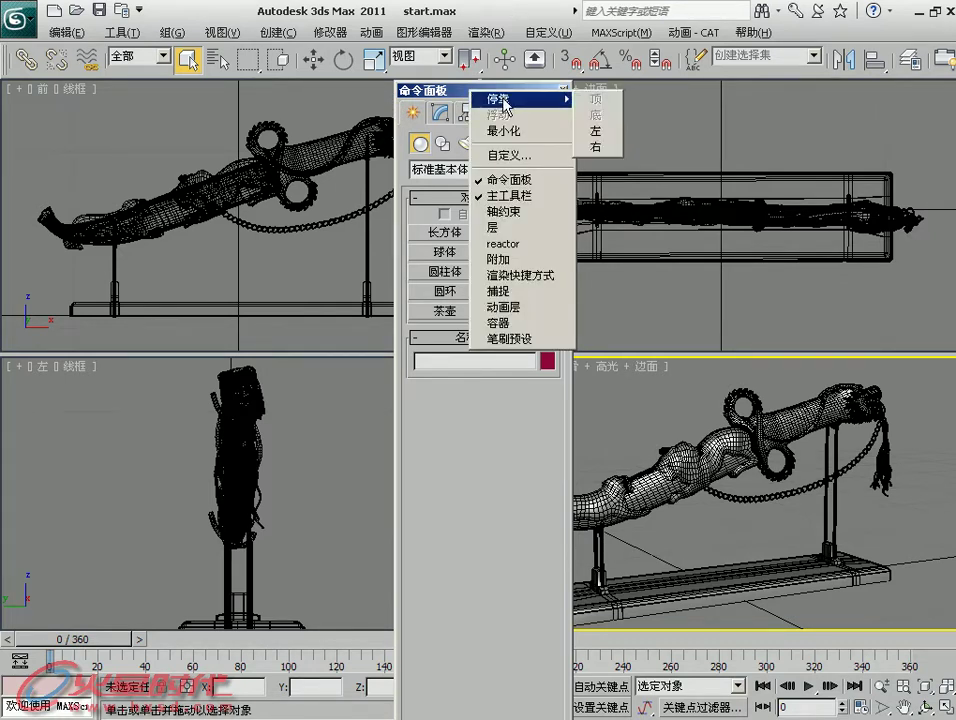
pyautogui.click(615, 147)
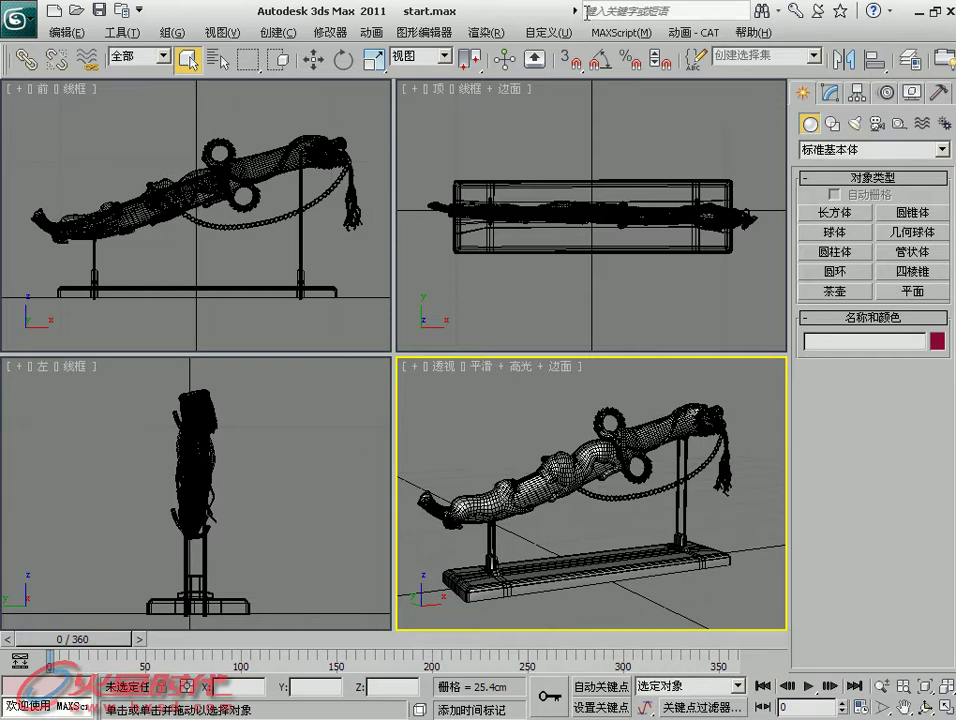
# Open Customize User Interface from the Customize menu, showing the Keyboard tab
pyautogui.click(530, 33)
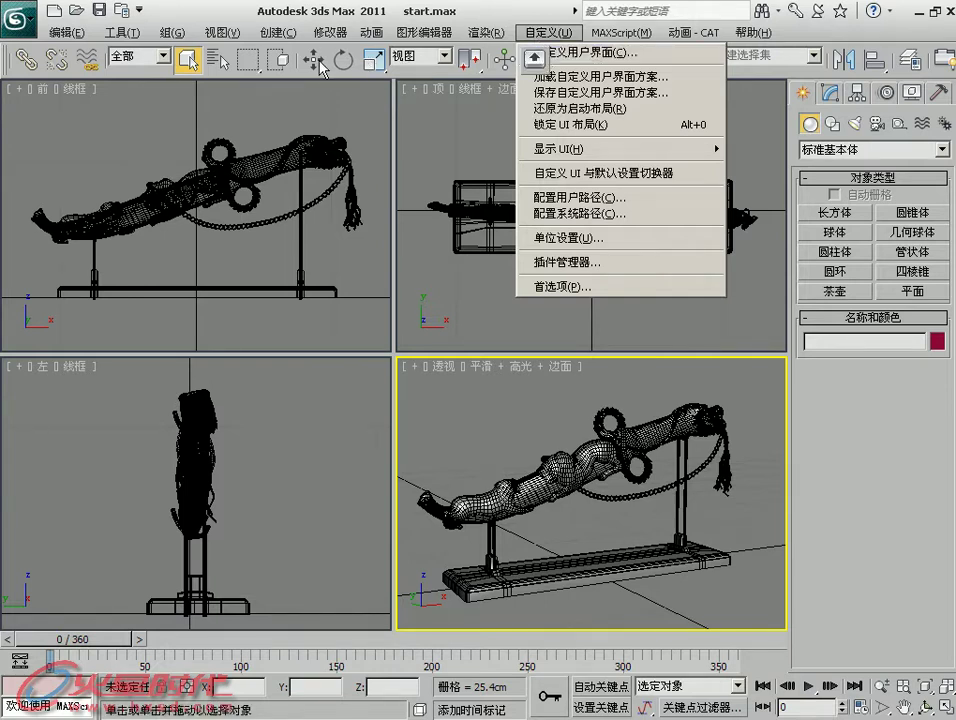
pyautogui.press('c')
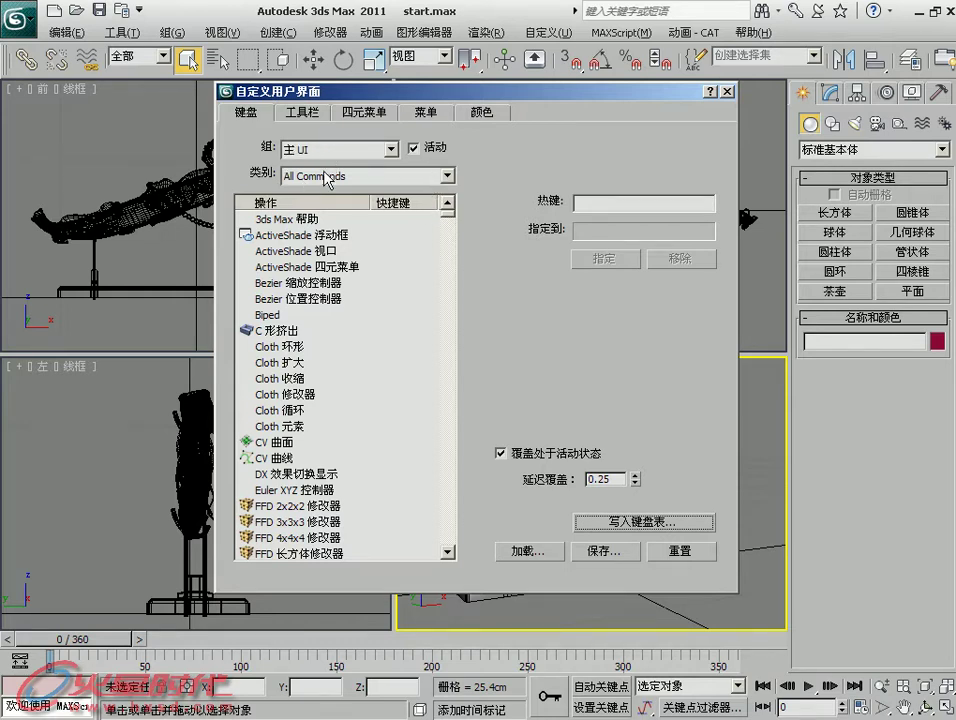
# Filter the command list to the Tools category and select 显示命令面板切换 (Show Command Panel Toggle)
pyautogui.click(447, 176)
pyautogui.scroll(-1, 453, 265)
pyautogui.moveTo(455, 265); pyautogui.dragTo(455, 455)
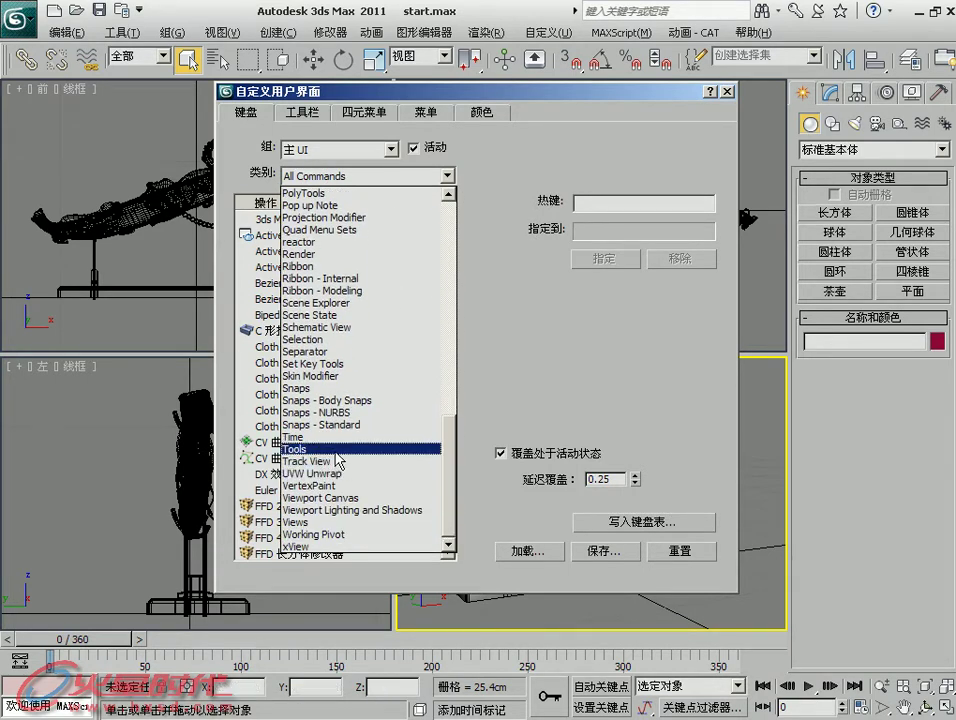
pyautogui.click(339, 449)
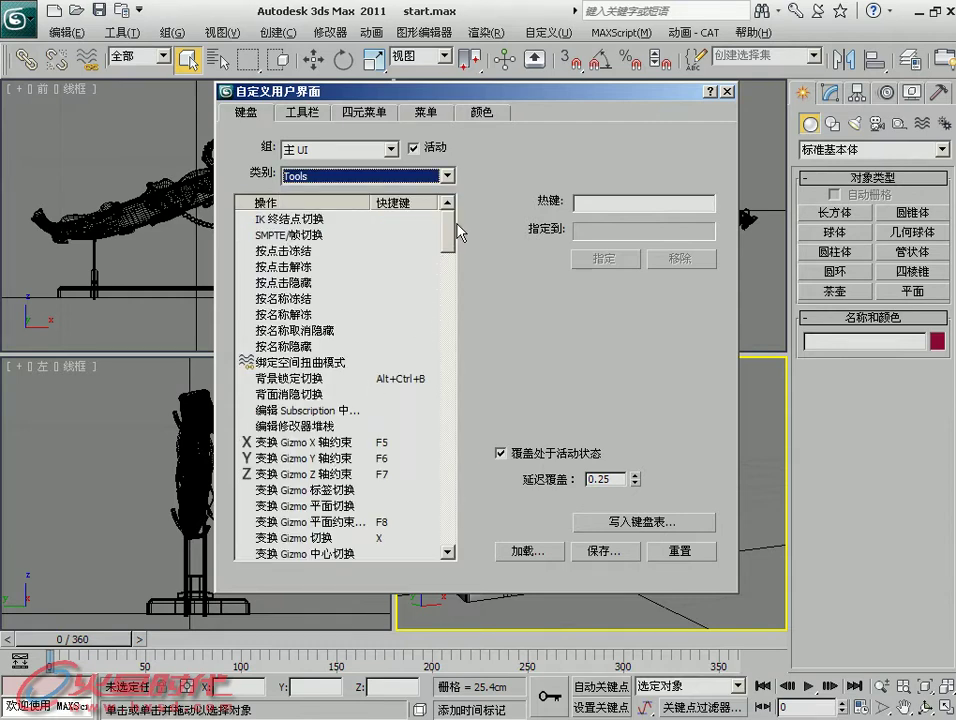
pyautogui.moveTo(448, 240); pyautogui.dragTo(446, 446)
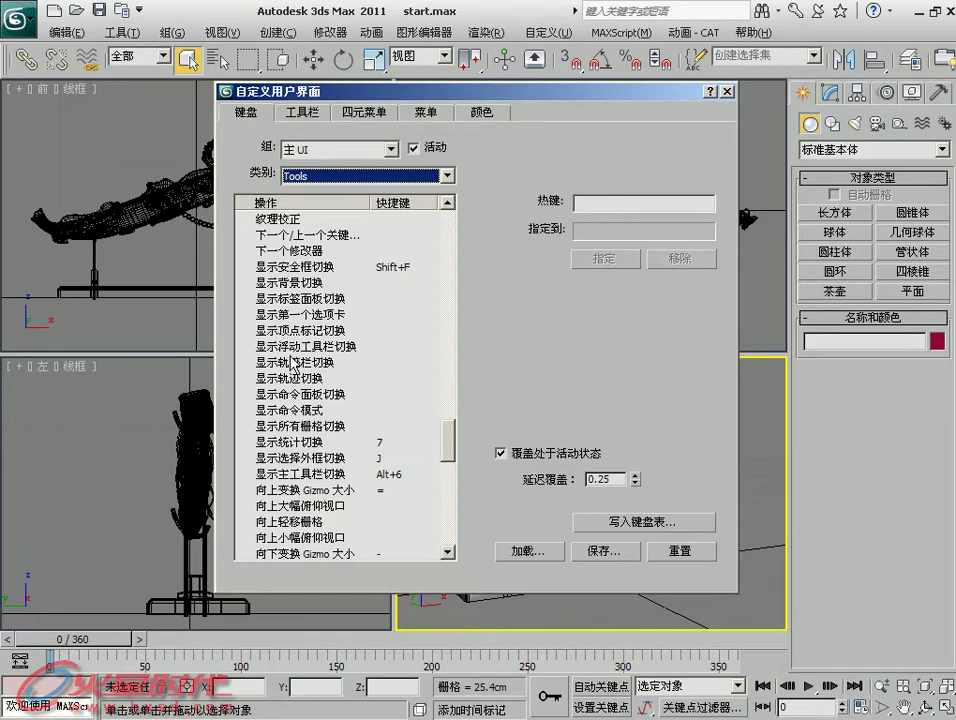
pyautogui.click(294, 394)
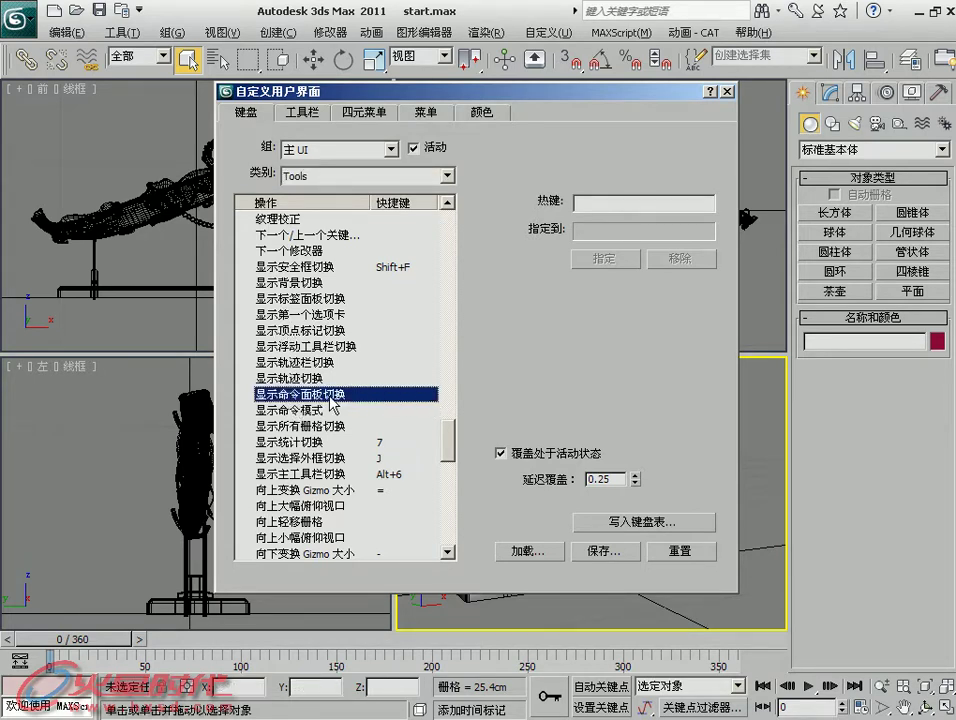
# Assign the unused Shift+Ctrl+A hotkey after finding Ctrl+A, Shift+A and Alt+A taken
pyautogui.click(615, 205)
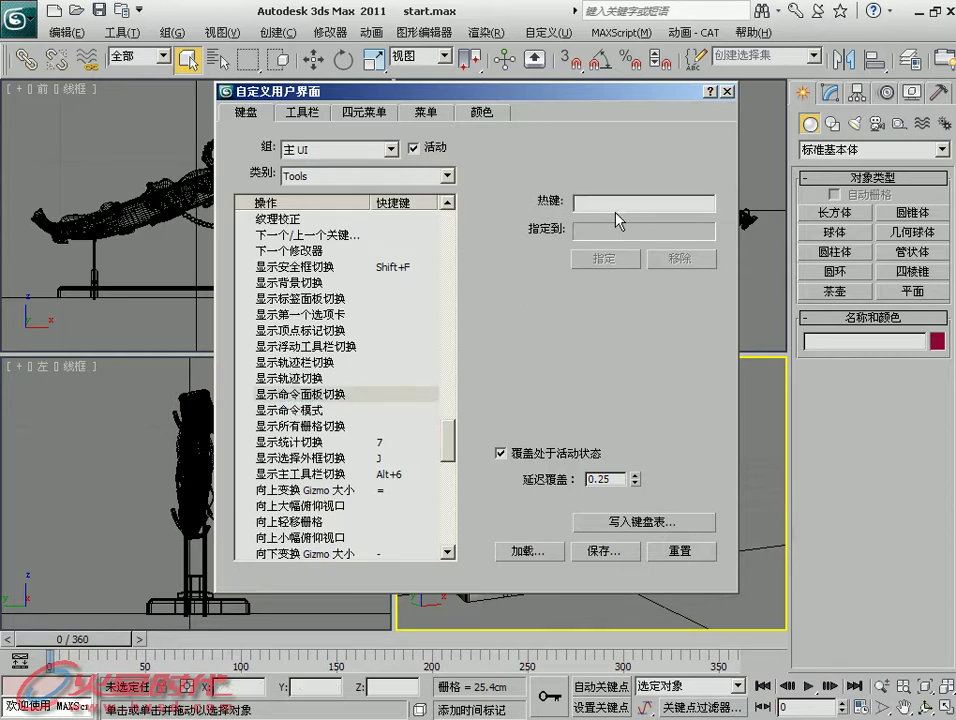
pyautogui.hotkey('ctrl', 'a')
pyautogui.hotkey('shift', 'a')
pyautogui.hotkey('alt', 'a')
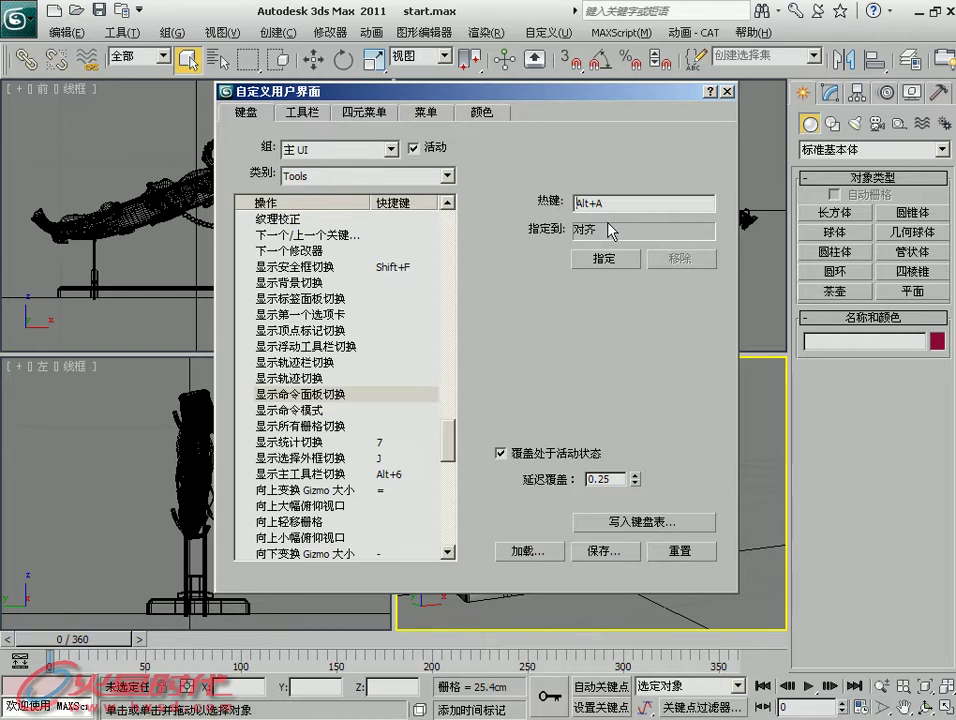
pyautogui.hotkey('ctrl', 'shift', 'a')
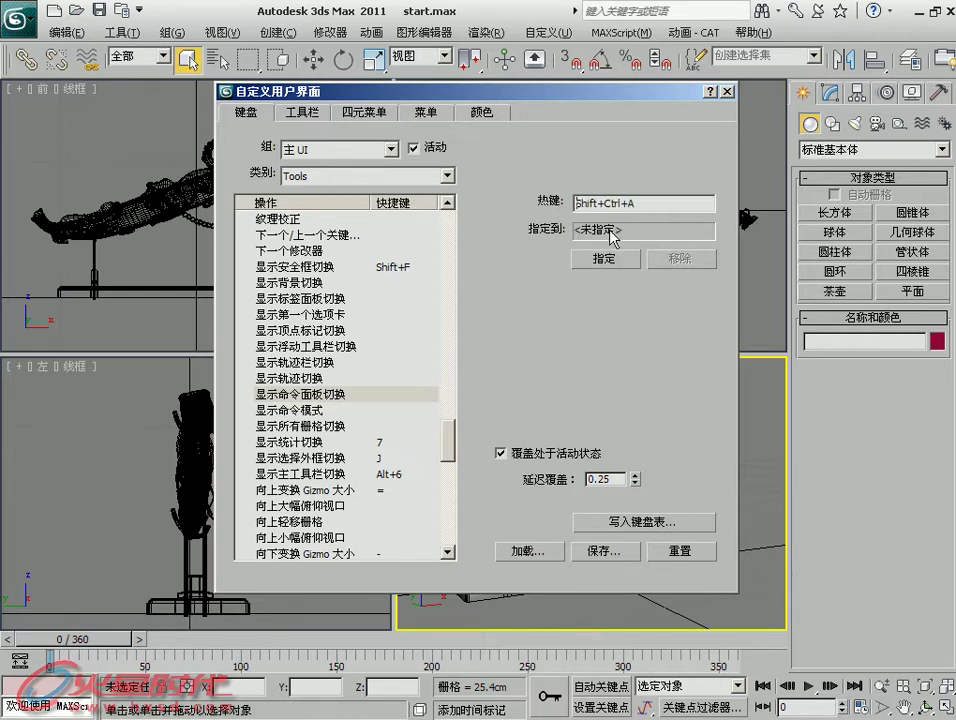
pyautogui.click(582, 262)
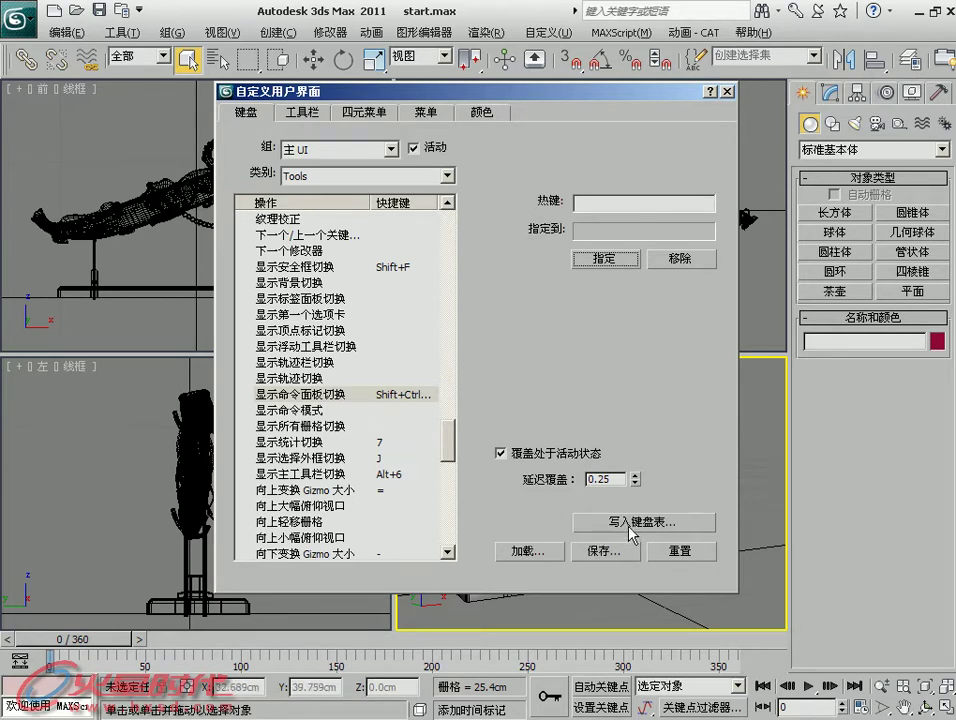
# Close the dialog, toggle Expert Mode with Ctrl+X, and hide then restore the command panel
pyautogui.click(730, 92)
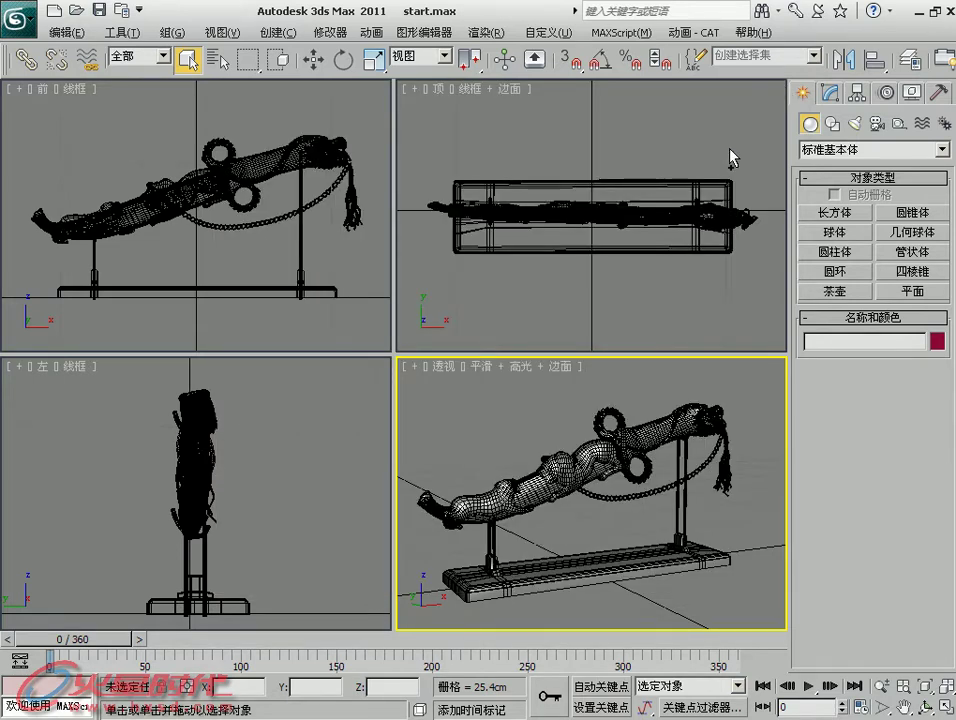
pyautogui.hotkey('ctrl', 'x')
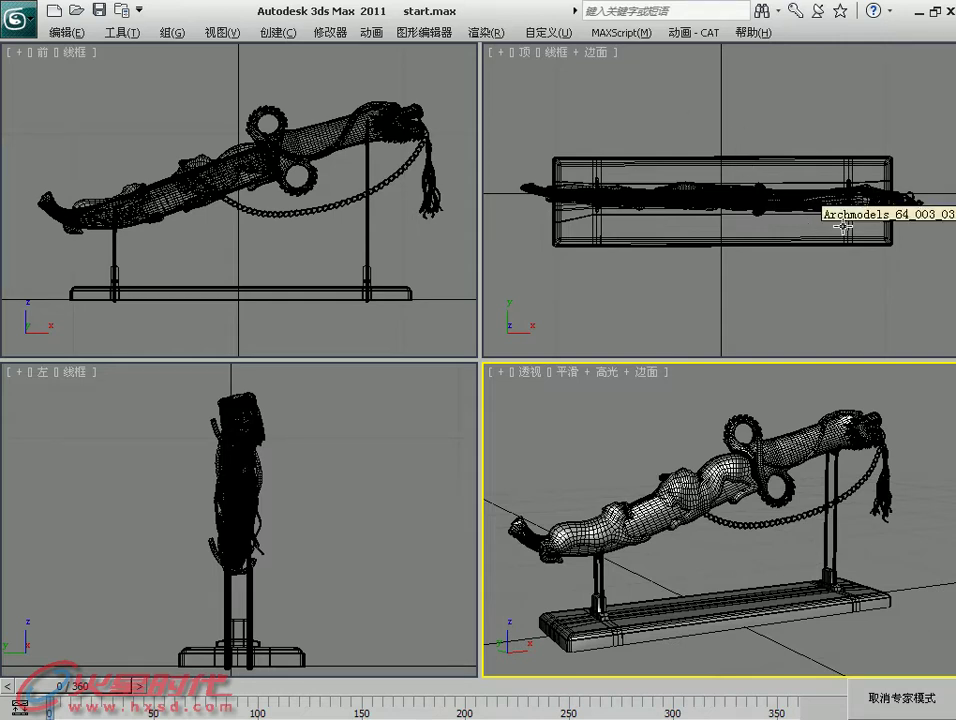
pyautogui.press('3')
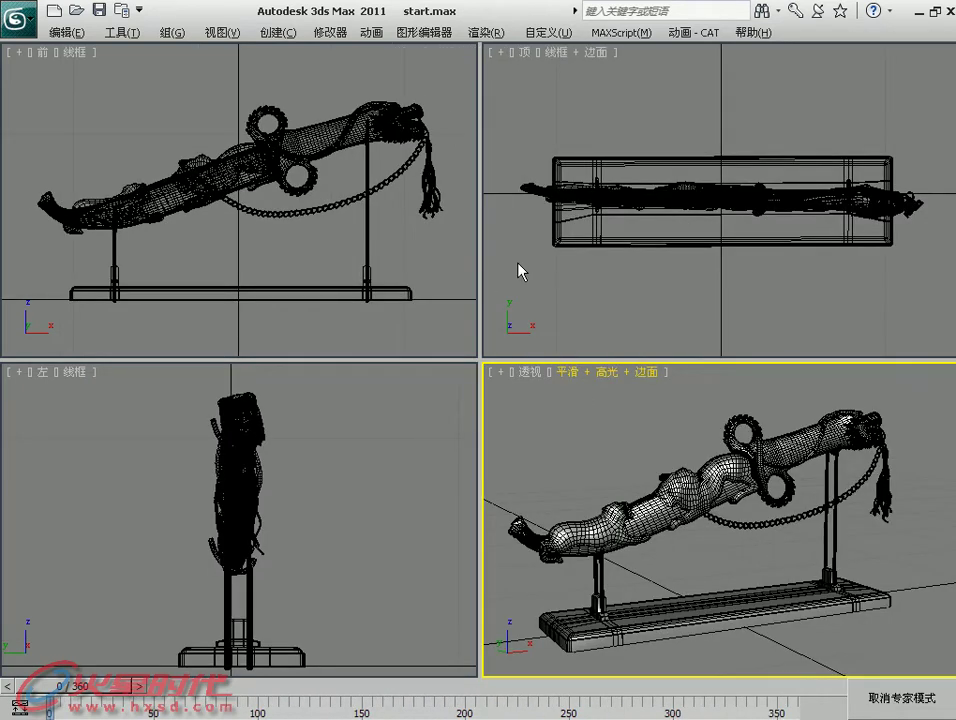
pyautogui.press('3')
pyautogui.hotkey('ctrl', 'x')
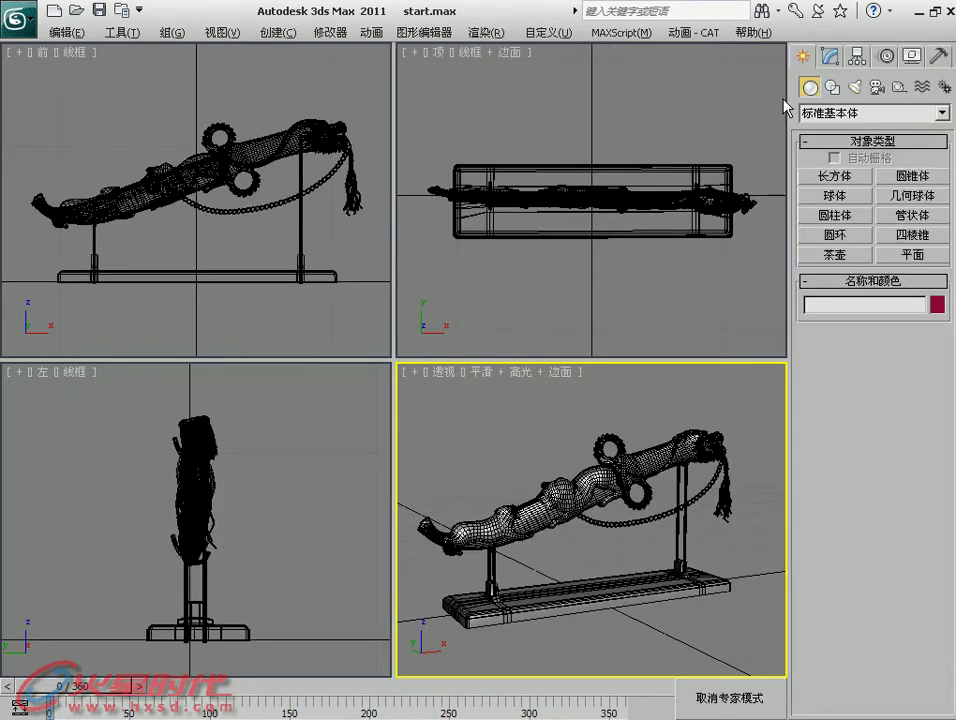
# Float the command panel, re-dock it on the right, and minimize it to a side strip
pyautogui.rightClick(820, 45)
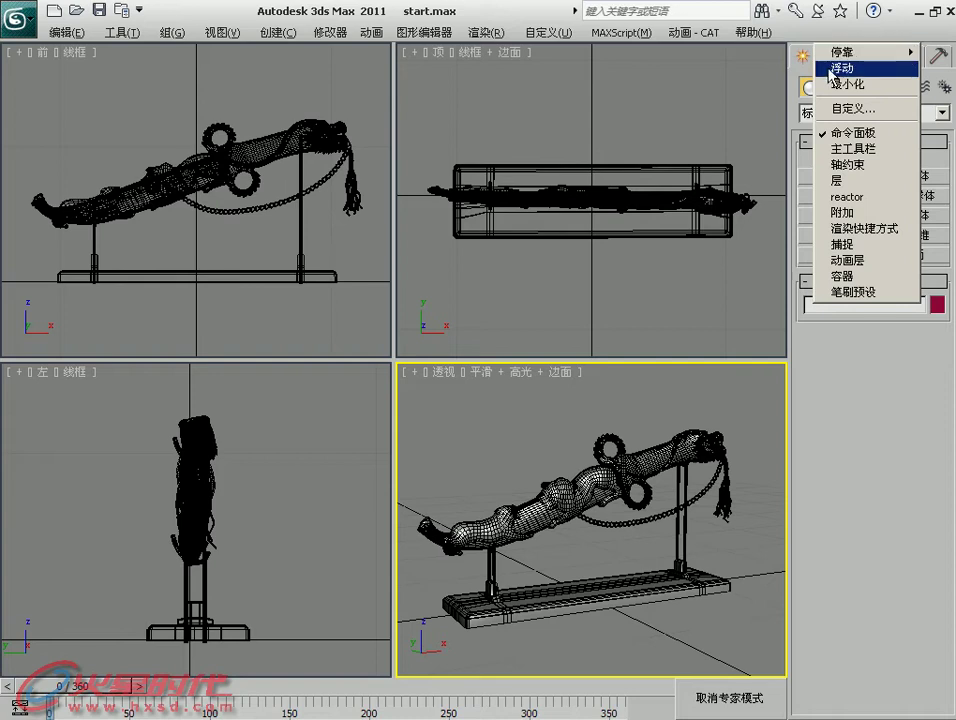
pyautogui.click(835, 68)
pyautogui.moveTo(468, 90); pyautogui.dragTo(473, 66)
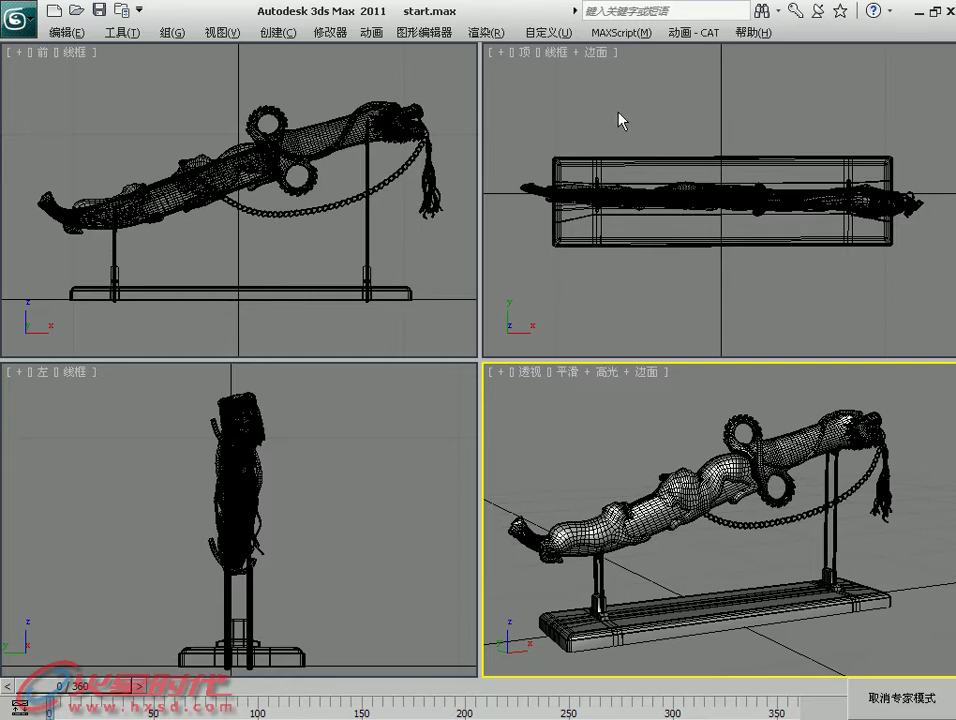
pyautogui.press('3')
pyautogui.rightClick(525, 67)
pyautogui.moveTo(575, 76)
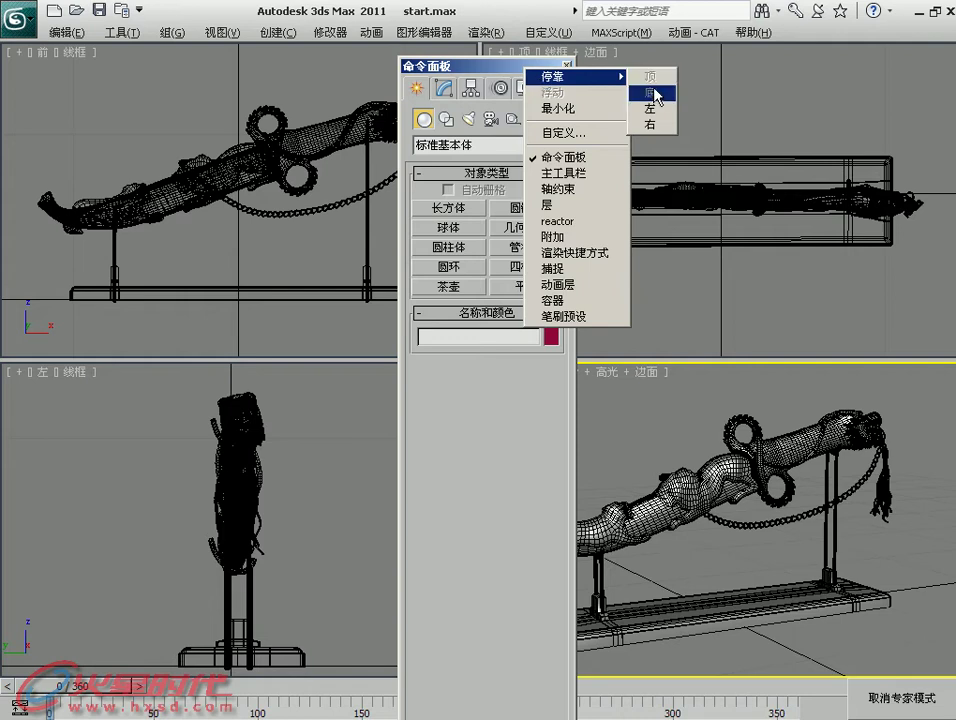
pyautogui.click(652, 124)
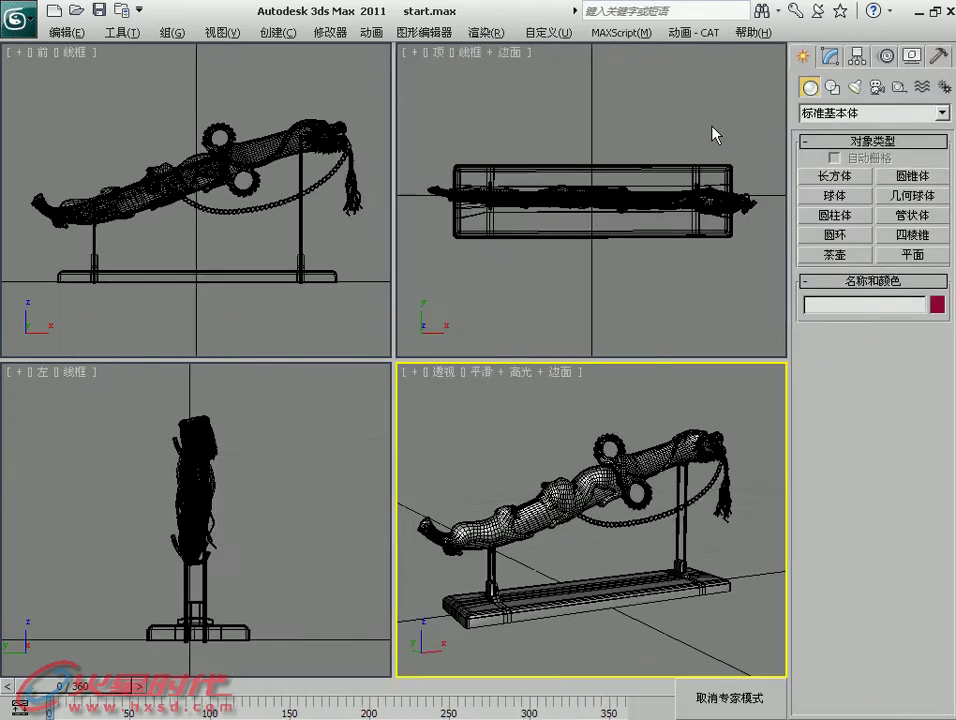
pyautogui.rightClick(840, 44)
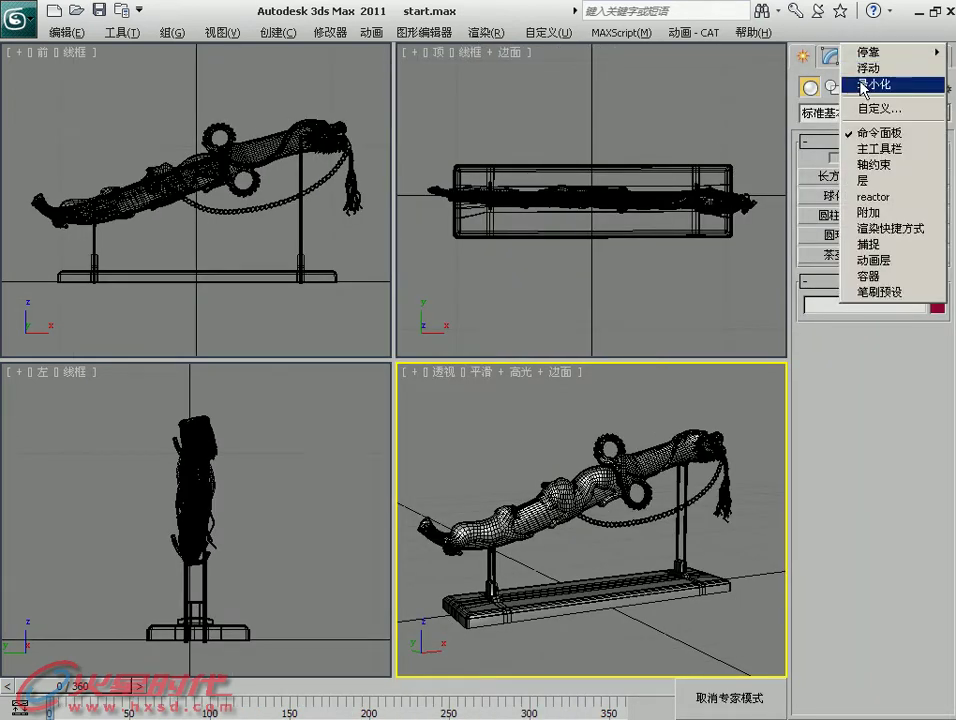
pyautogui.click(862, 86)
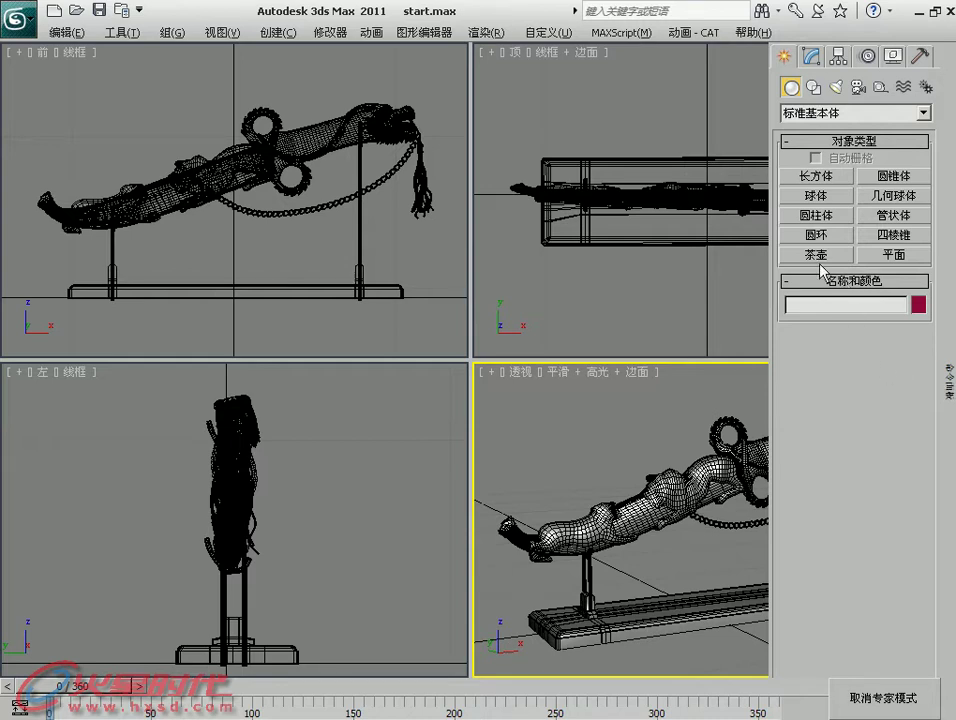
# Select Archmodels_64_003_01 and drag the command panel to two, three, then one column
pyautogui.click(591, 189)
pyautogui.click(811, 57)
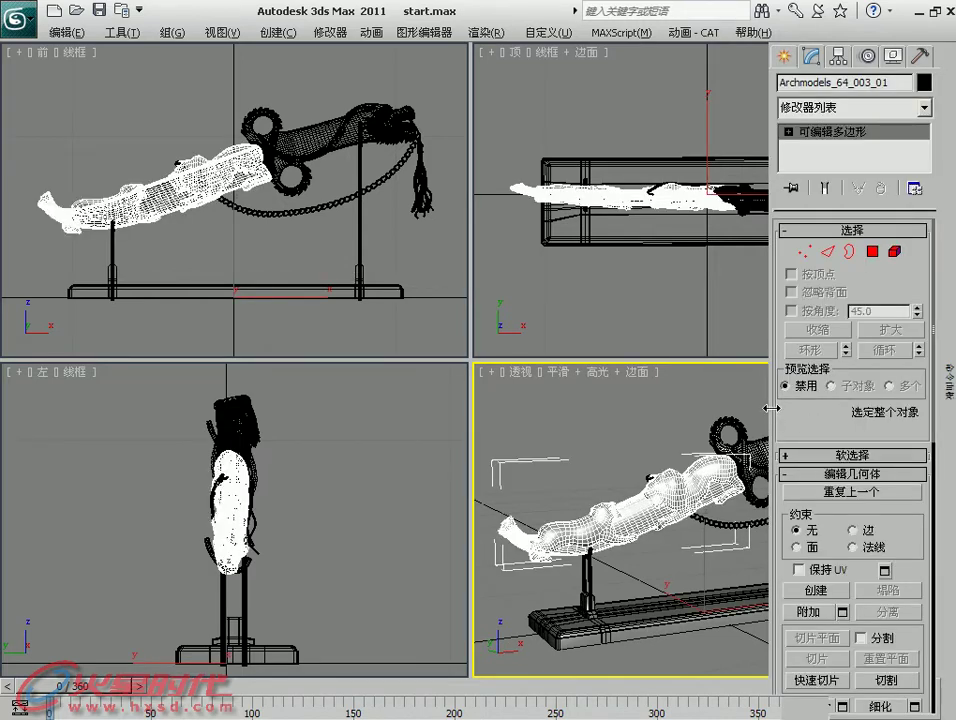
pyautogui.moveTo(725, 405); pyautogui.dragTo(600, 405)
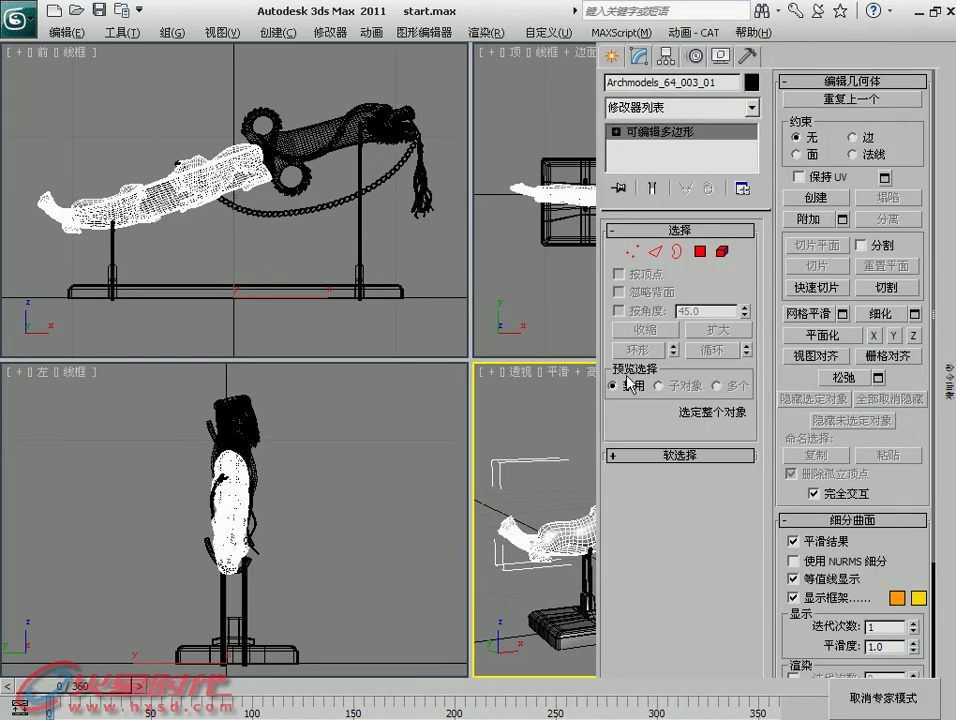
pyautogui.moveTo(595, 368); pyautogui.dragTo(426, 275)
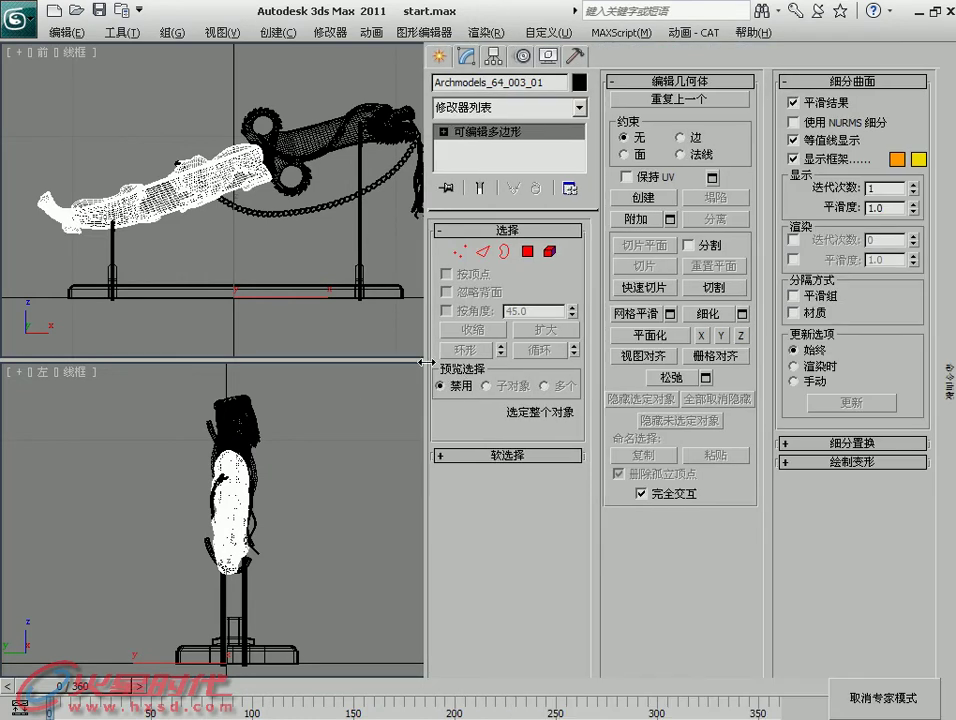
pyautogui.moveTo(437, 370); pyautogui.dragTo(810, 368)
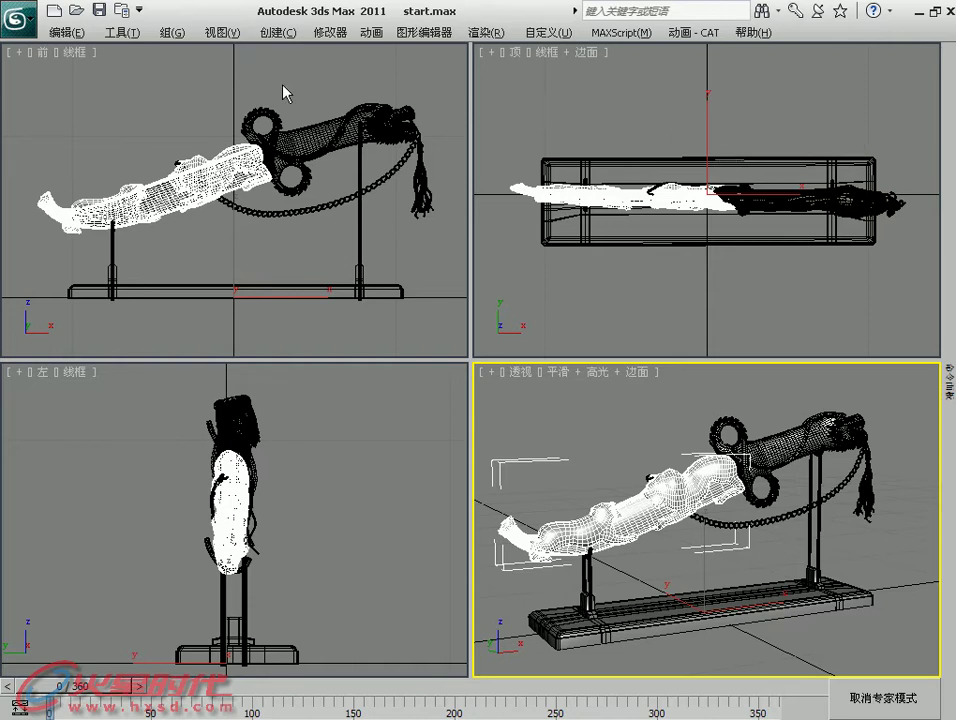
pyautogui.click(948, 385)
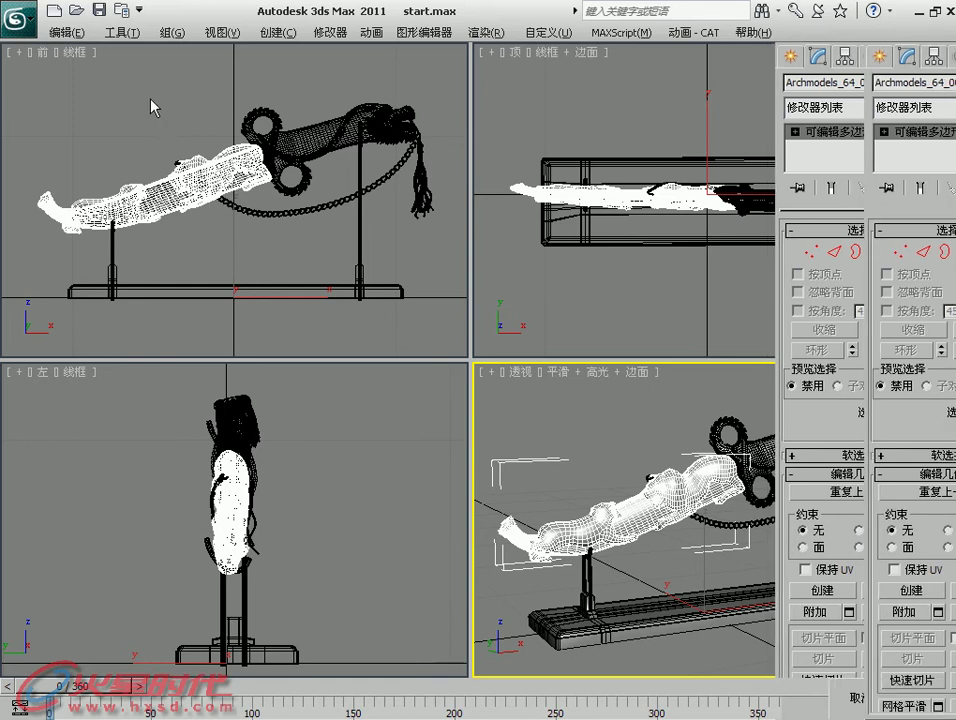
pyautogui.click(136, 40)
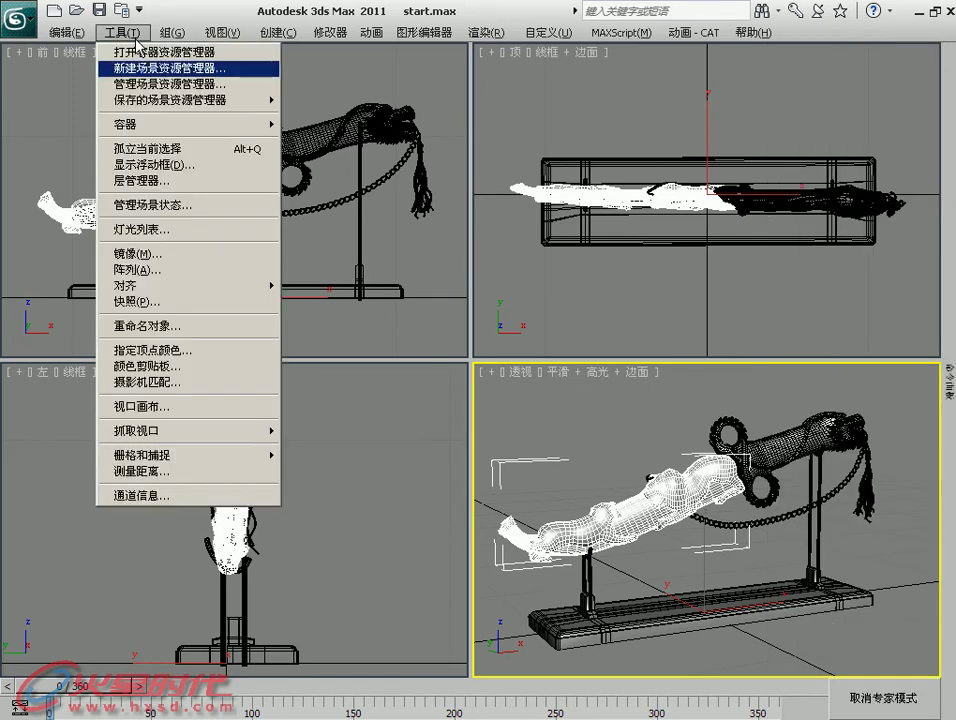
# Open Viewport Canvas from Tools and position its floating panel over the front viewport
pyautogui.click(166, 418)
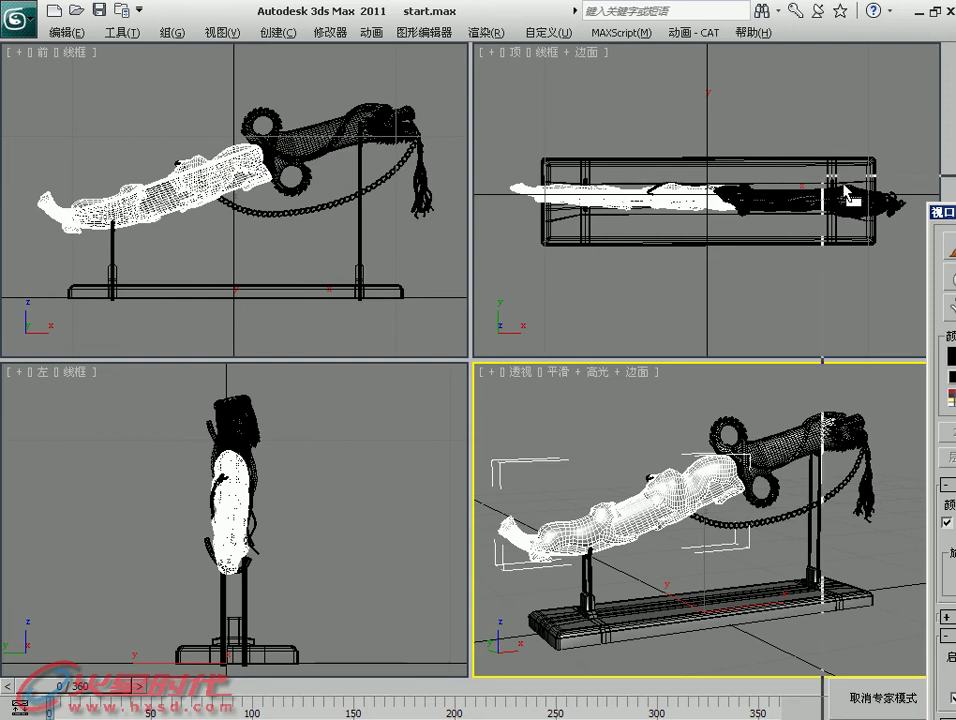
pyautogui.moveTo(942, 212); pyautogui.dragTo(232, 90)
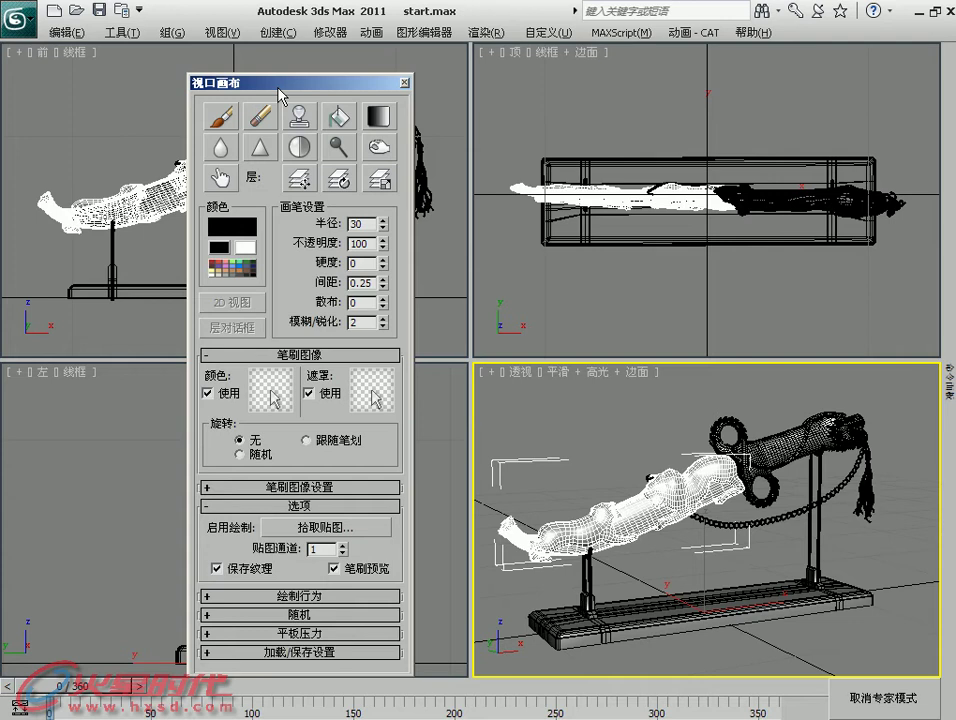
pyautogui.moveTo(281, 96); pyautogui.dragTo(325, 78)
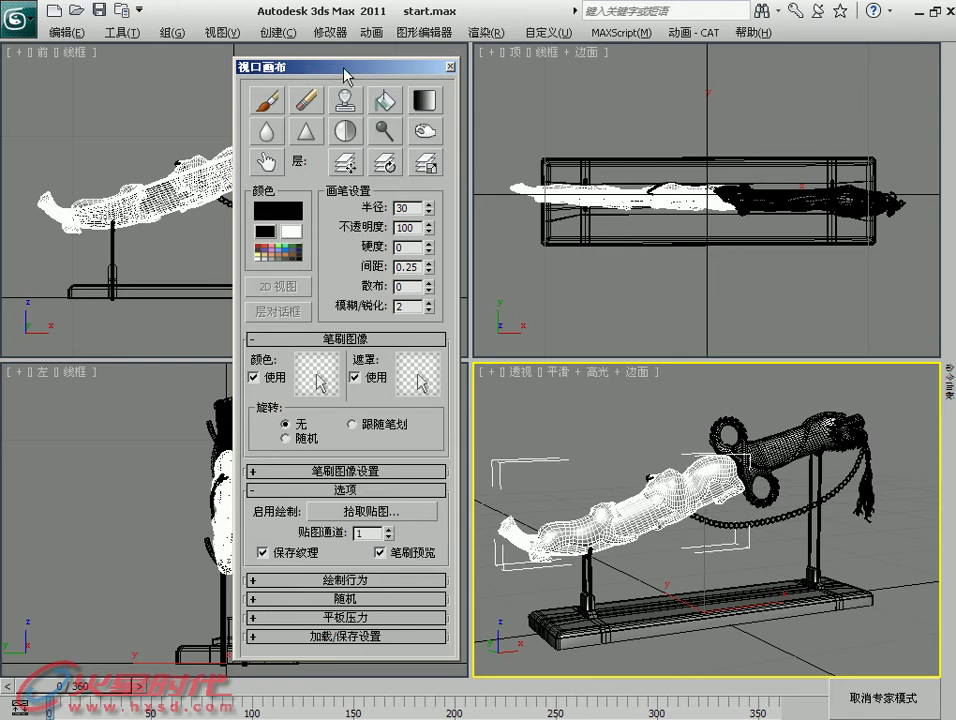
# Dock Viewport Canvas on the left, then undock it and drag it left to redock
pyautogui.rightClick(325, 70)
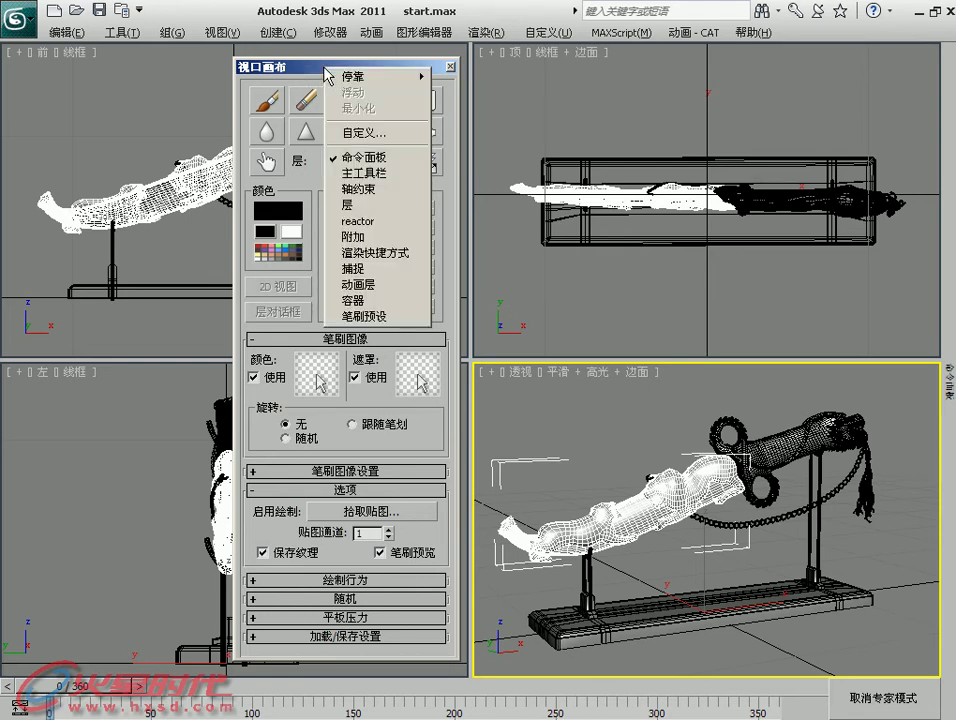
pyautogui.click(460, 110)
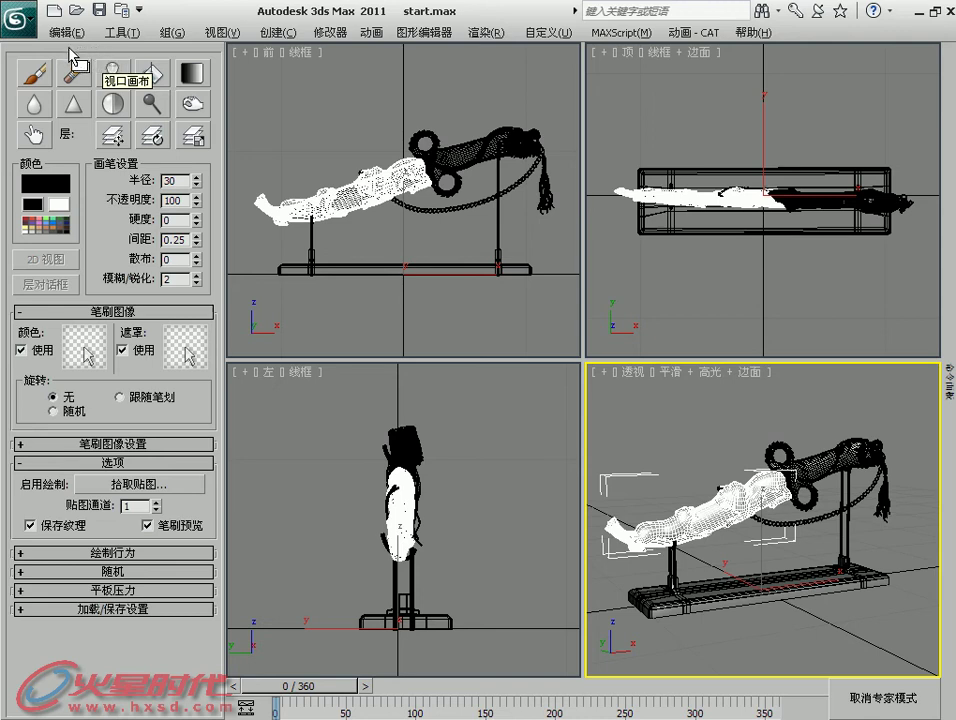
pyautogui.moveTo(183, 73)
pyautogui.mouseDown()
pyautogui.moveTo(372, 82)
pyautogui.moveTo(327, 69)
pyautogui.mouseUp()
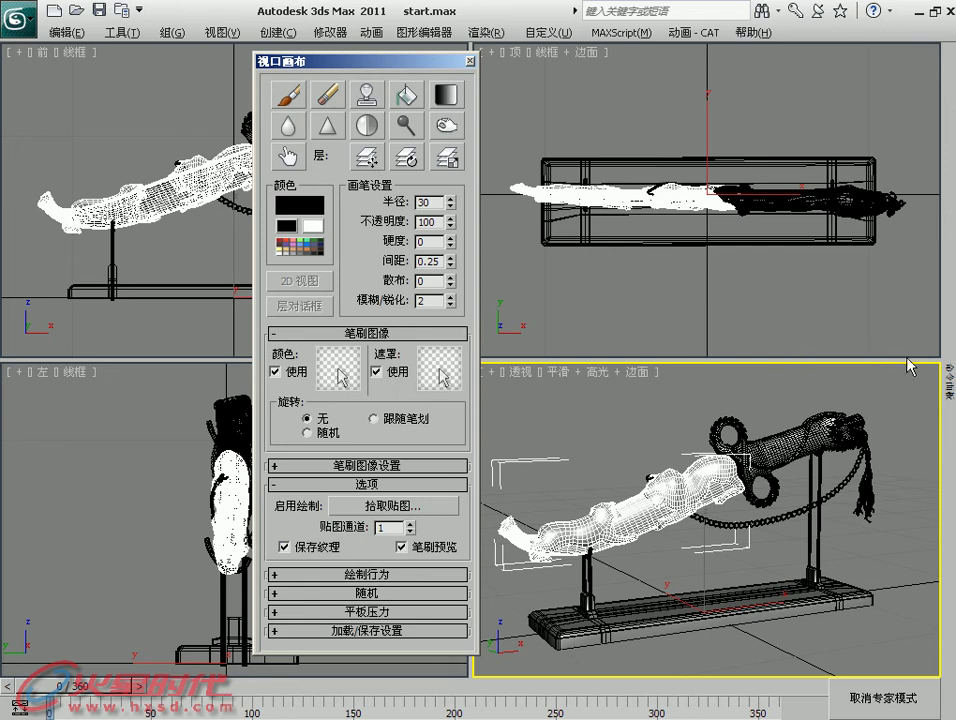
pyautogui.click(947, 365)
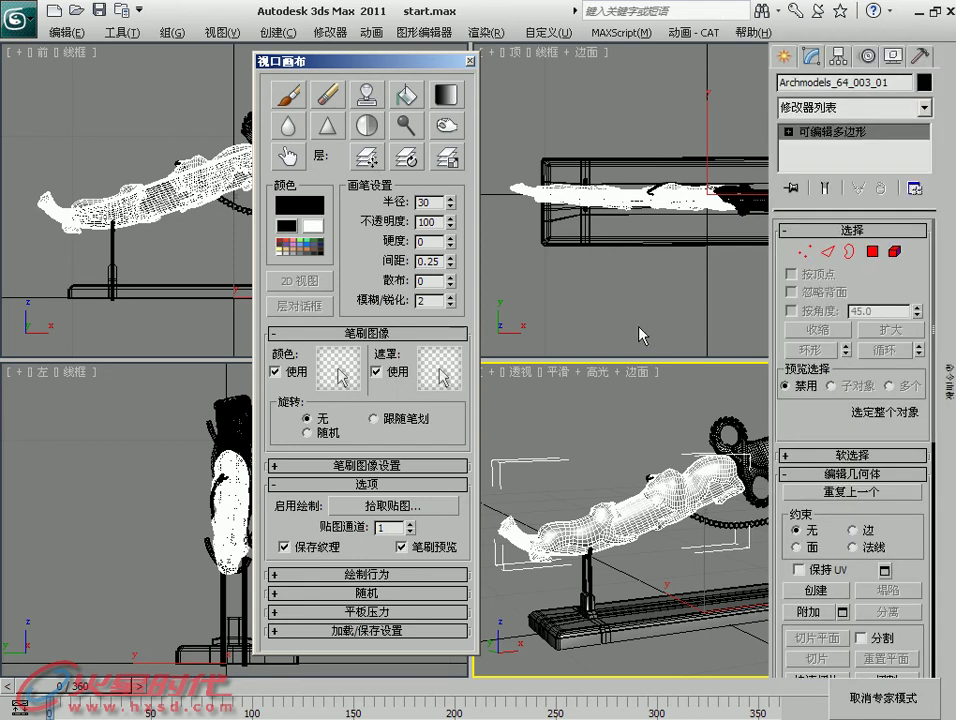
pyautogui.moveTo(412, 62); pyautogui.dragTo(269, 62)
pyautogui.rightClick(264, 66)
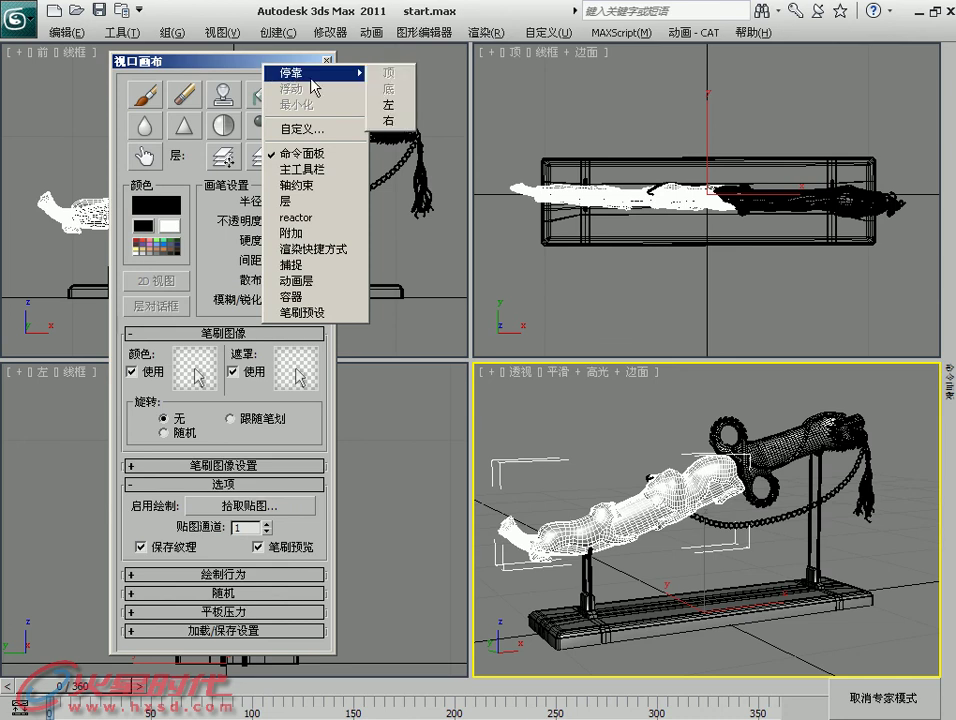
pyautogui.click(387, 104)
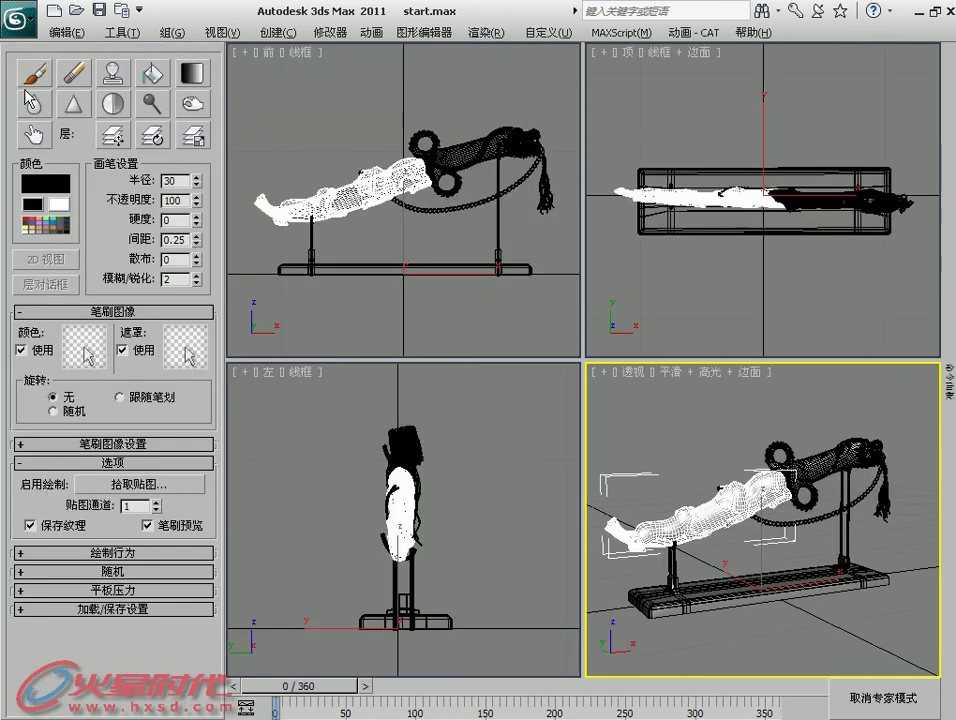